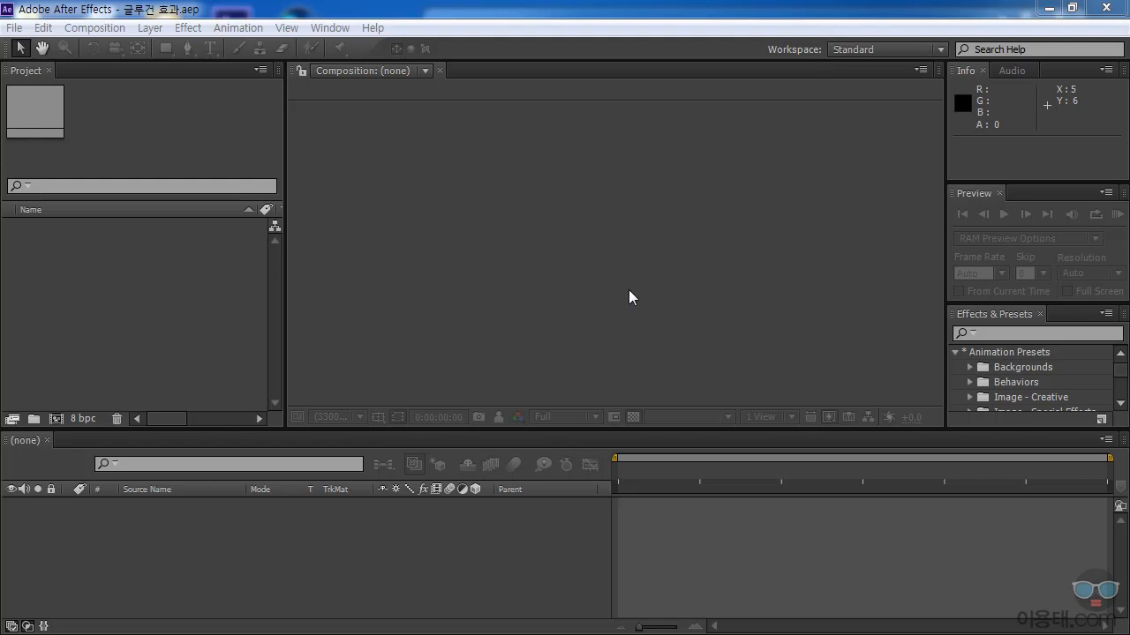
Import Image04.jpg and 손가락.psd together from the 이미지 folder as footage
double_click(174, 301)
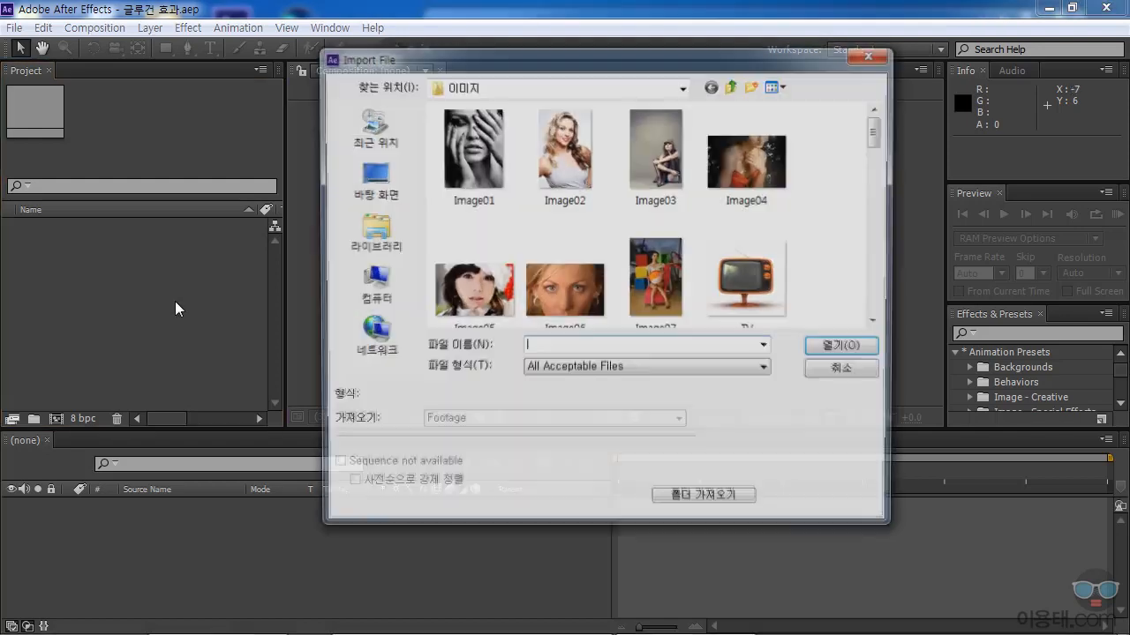
left_click(761, 172)
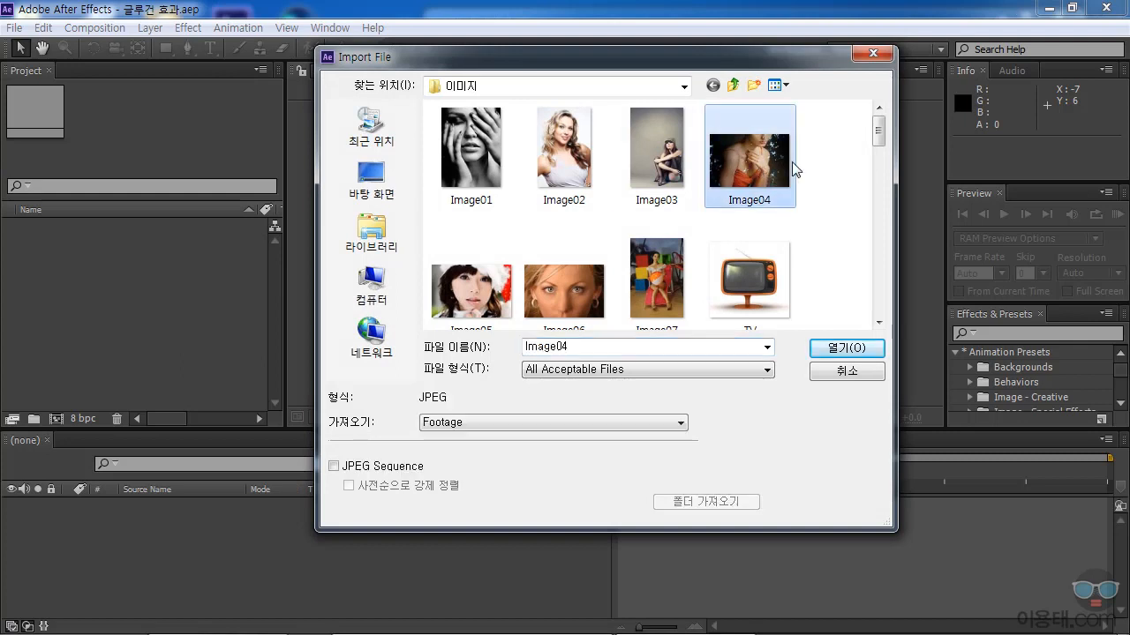
left_click_drag(878, 131, 882, 220)
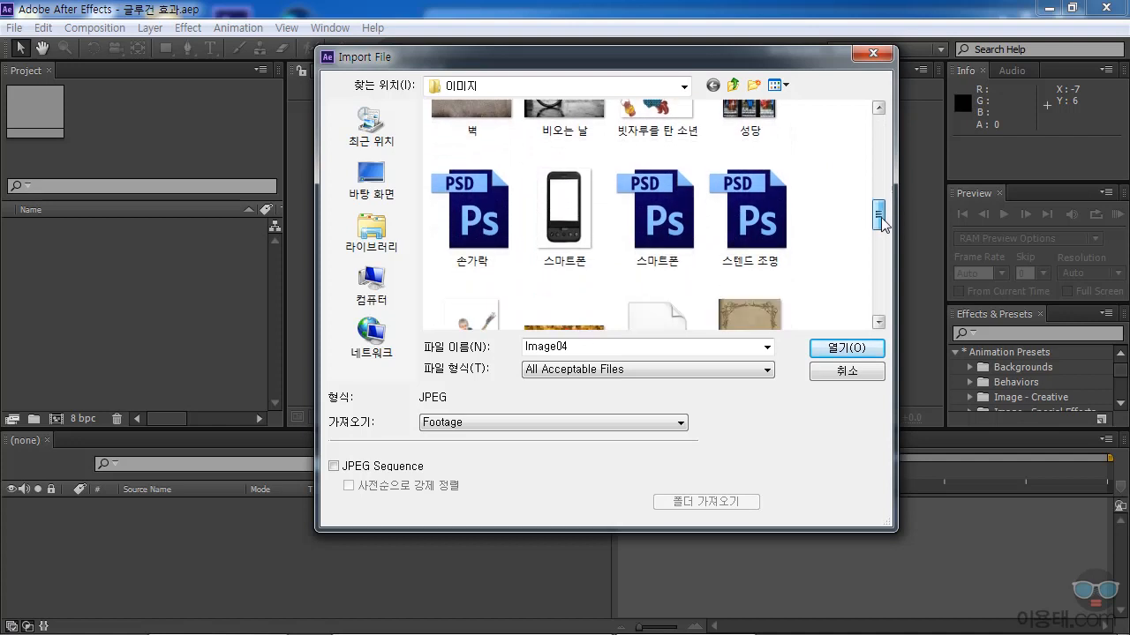
left_click(488, 228, "ctrl")
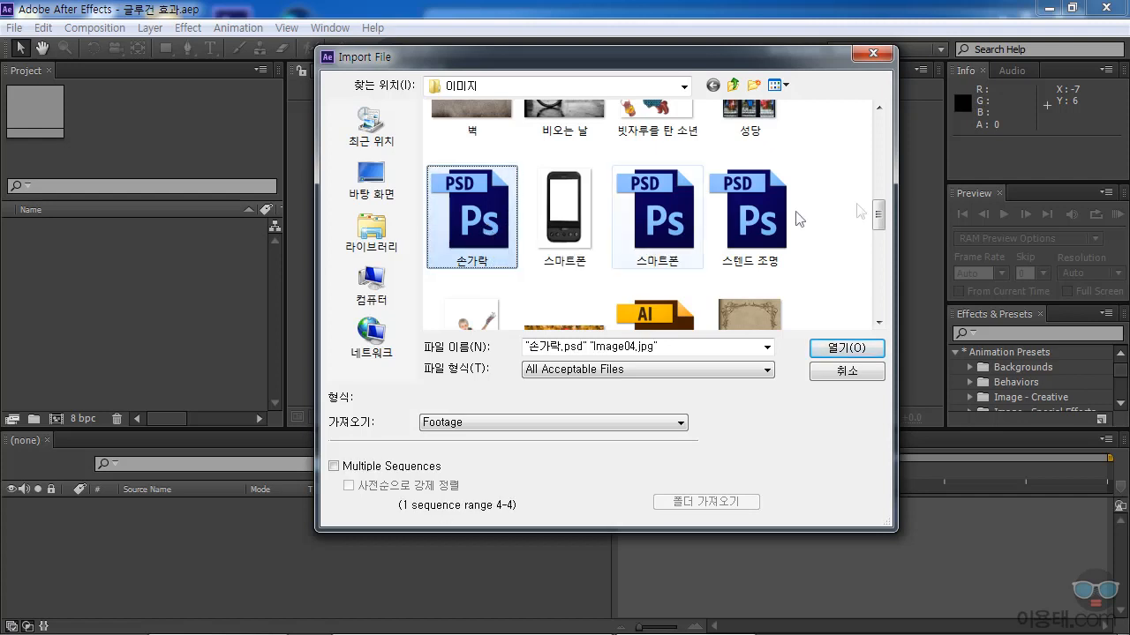
left_click_drag(882, 218, 892, 133)
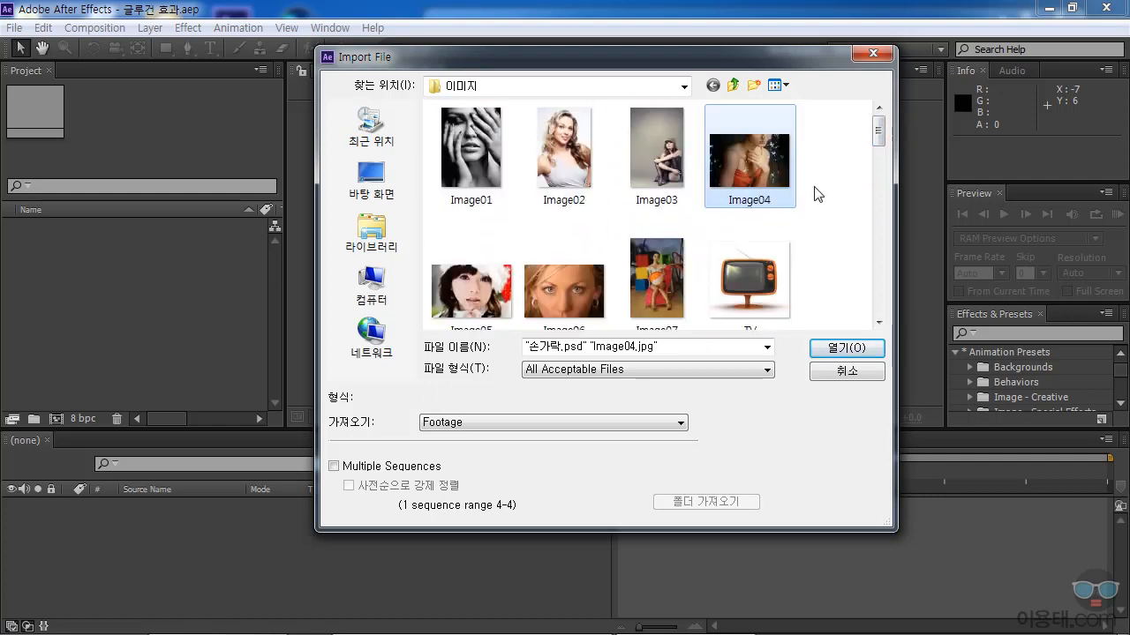
left_click(847, 348)
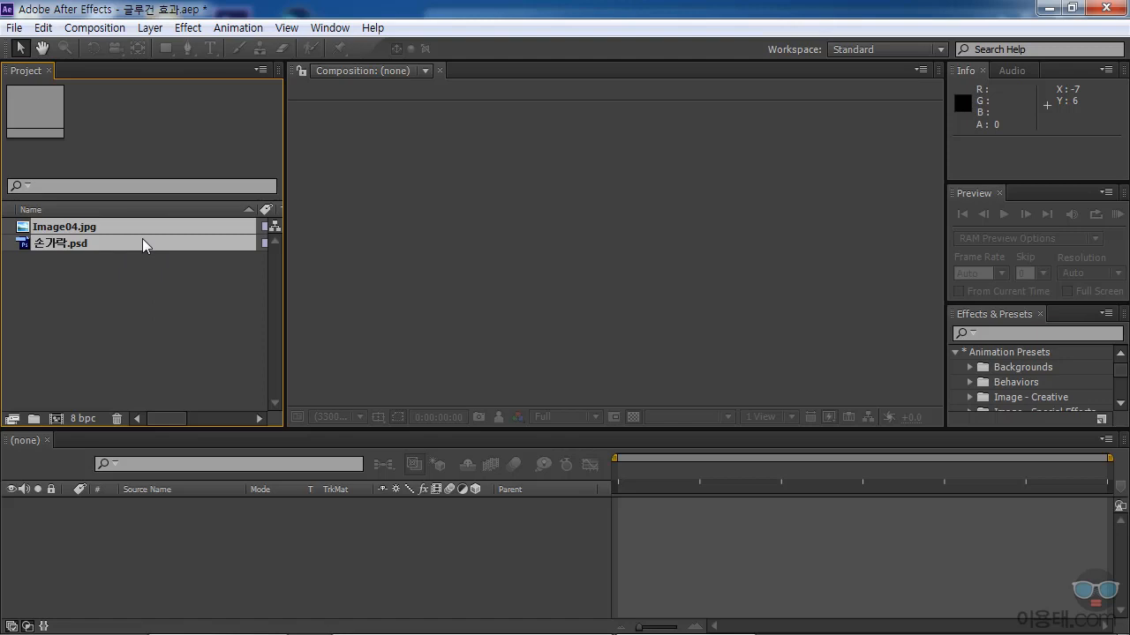
Create a new composition from the Image04.jpg footage
left_click(56, 271)
left_click(36, 246)
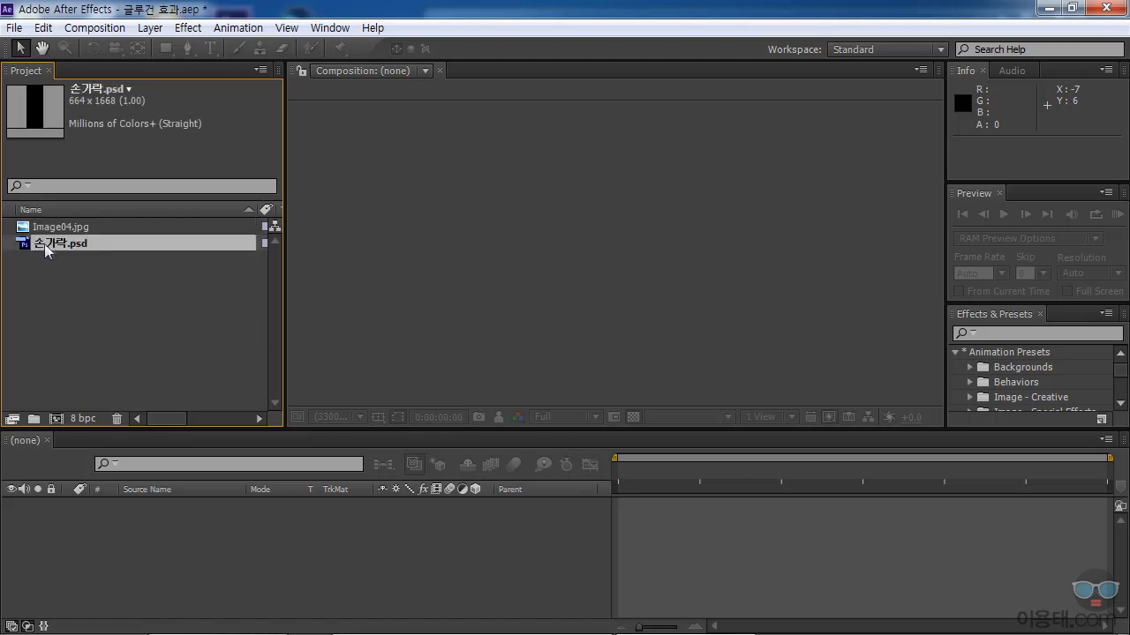
left_click(83, 227)
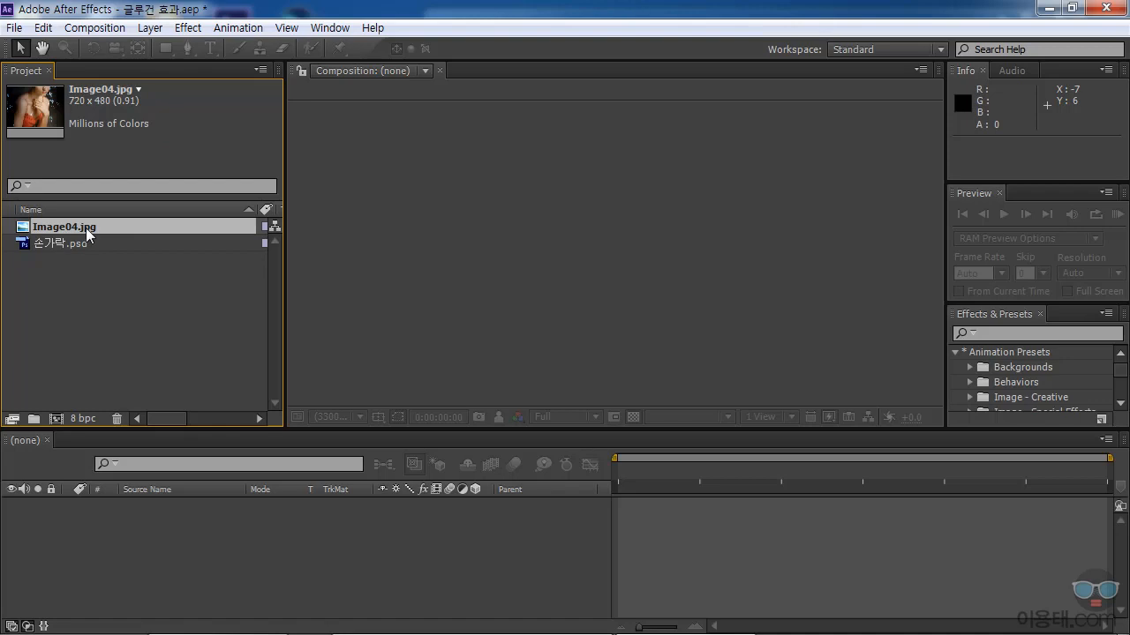
right_click(81, 229)
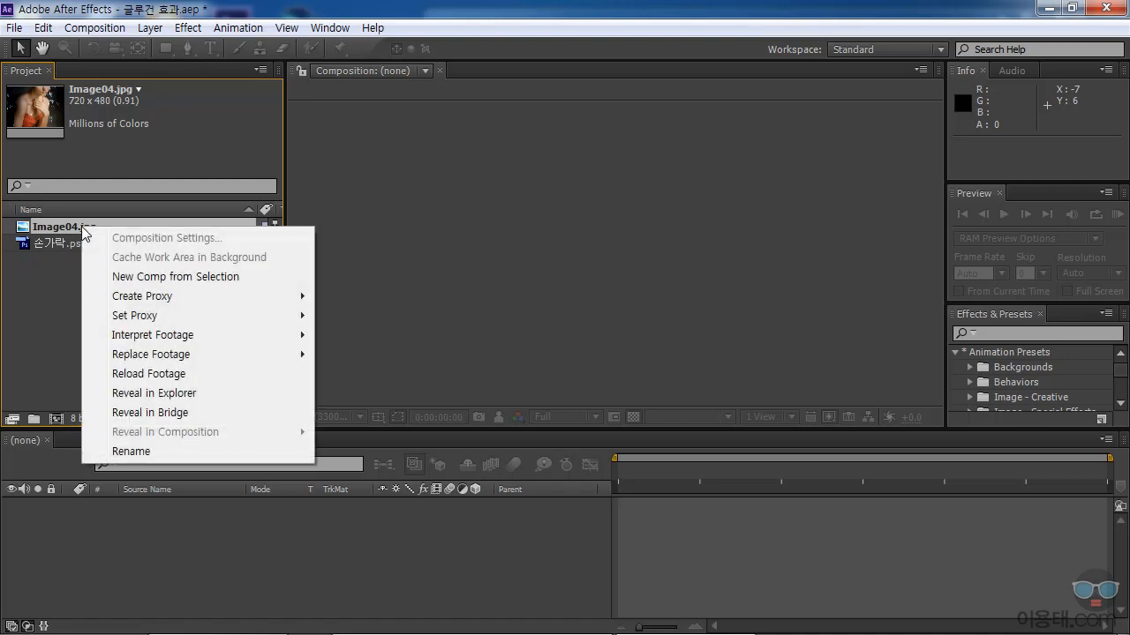
left_click(195, 278)
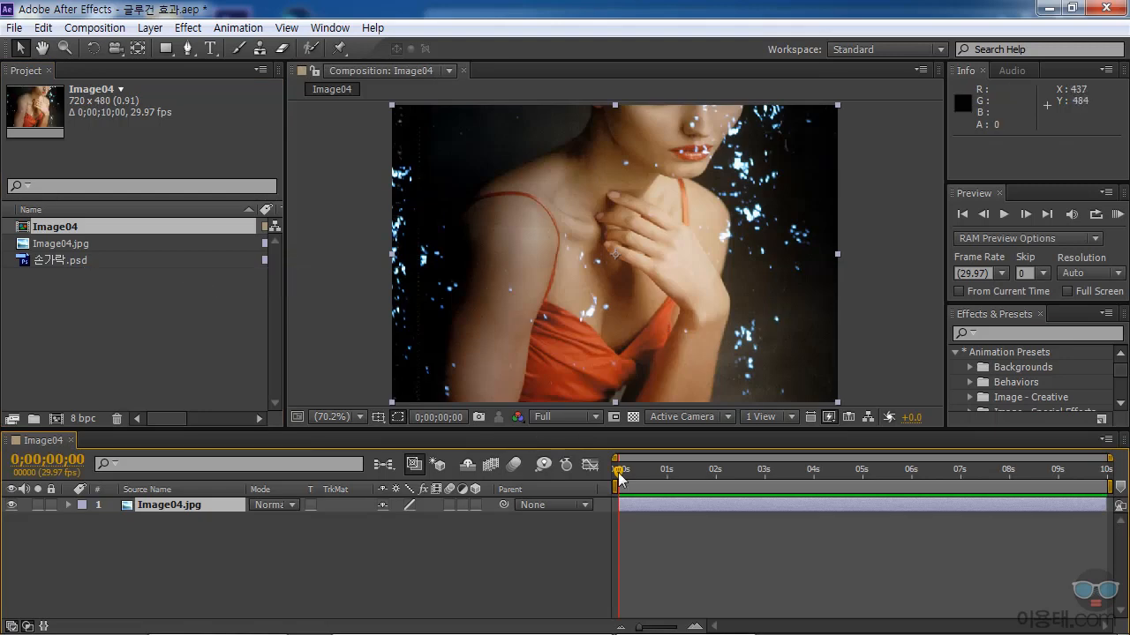
Add a null object to the composition and move it to about 384, 260 over the woman's wrist
left_click_drag(618, 477, 575, 475)
left_click(159, 32)
mouse_move(163, 46)
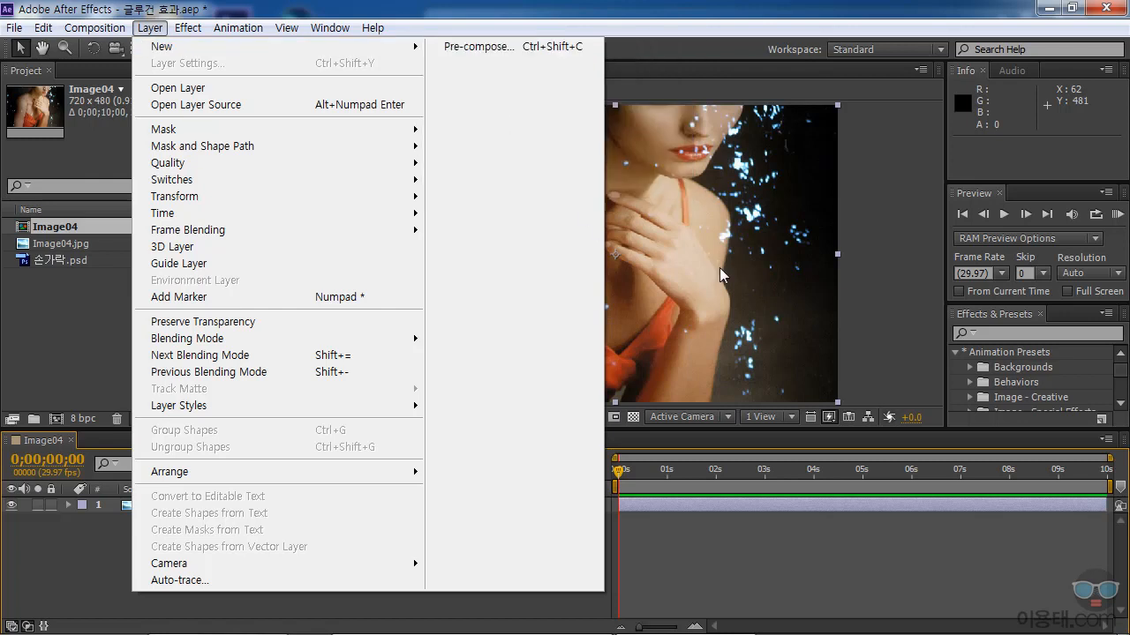
mouse_move(391, 55)
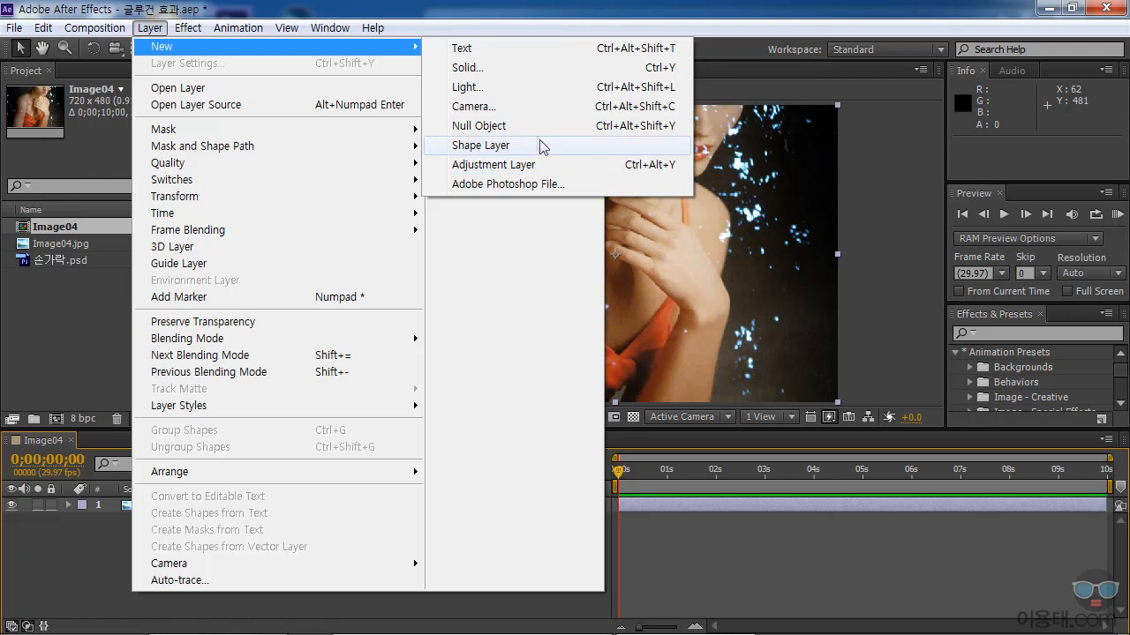
left_click(494, 129)
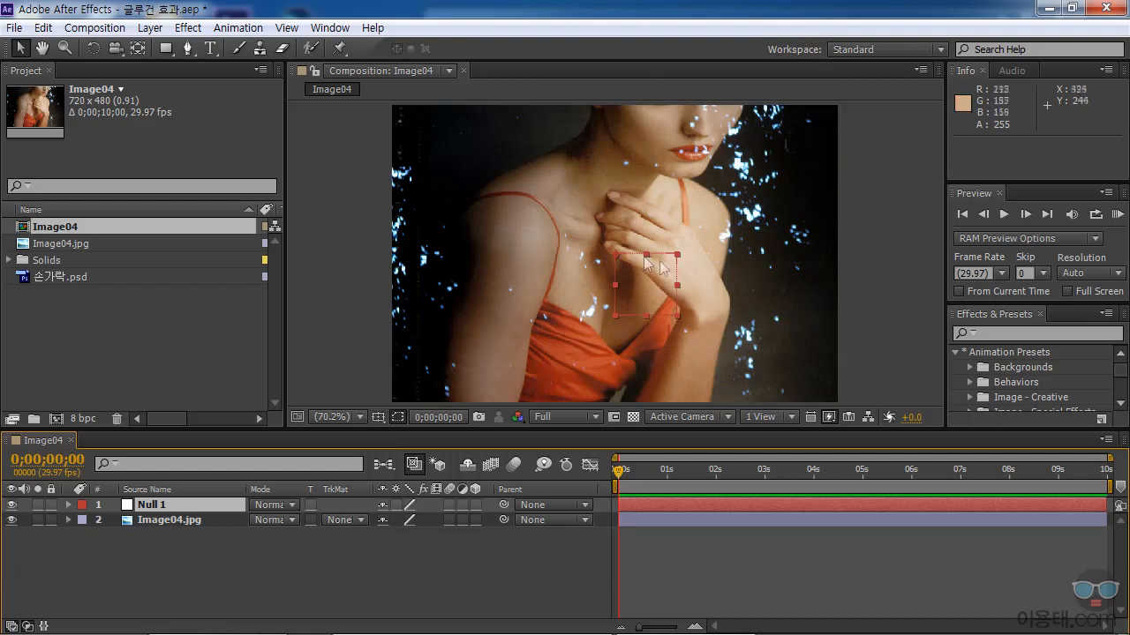
mouse_move(645, 284)
left_mouse_down()
mouse_move(669, 295)
mouse_move(659, 298)
left_mouse_up()
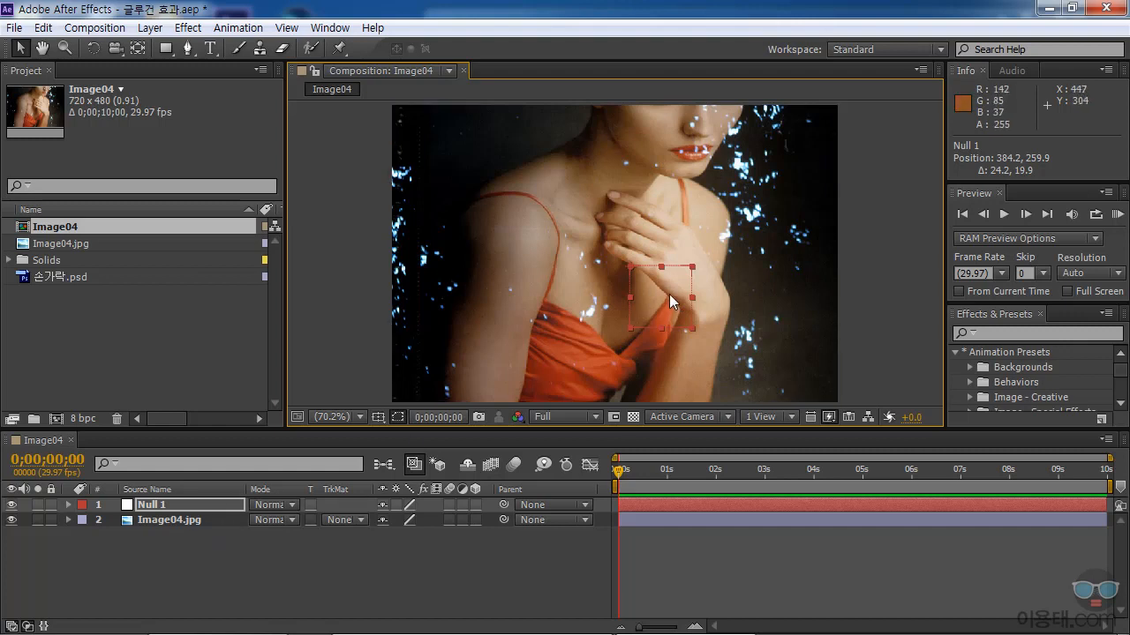
Record a freehand heart-shaped motion path for the Null 1 layer with Motion Sketch
left_click(175, 507)
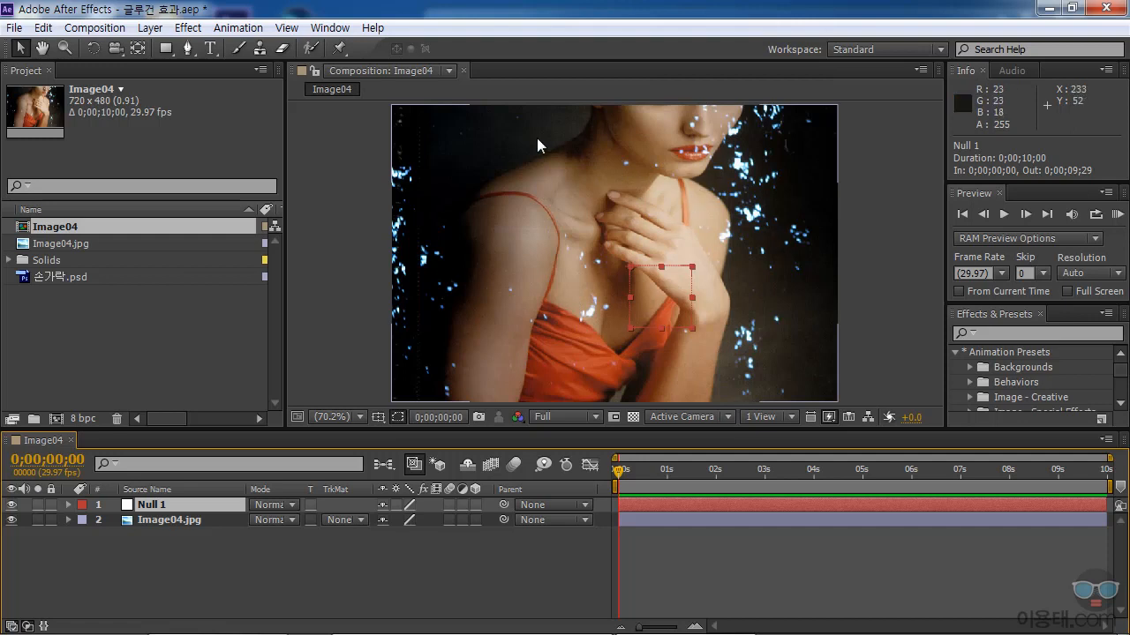
left_click(330, 28)
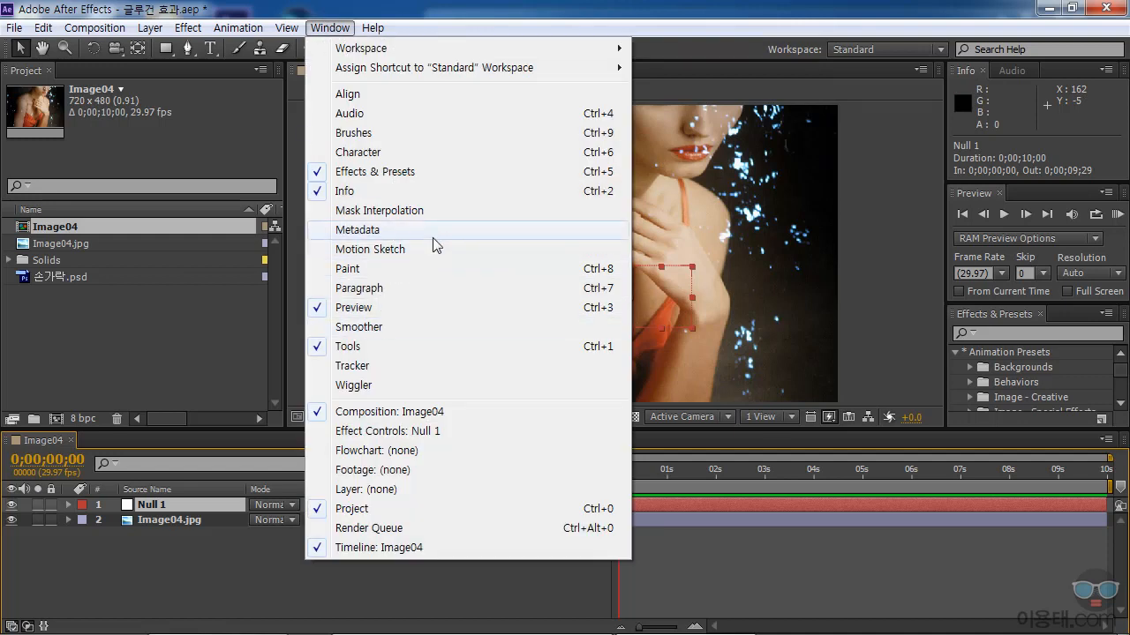
left_click(385, 250)
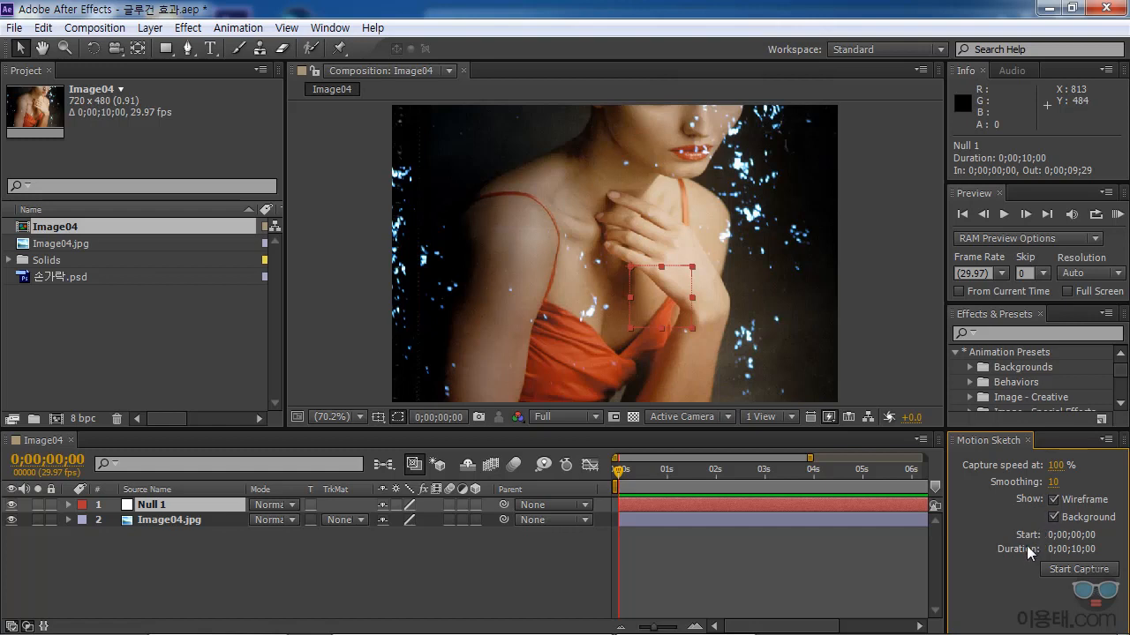
left_click(1063, 571)
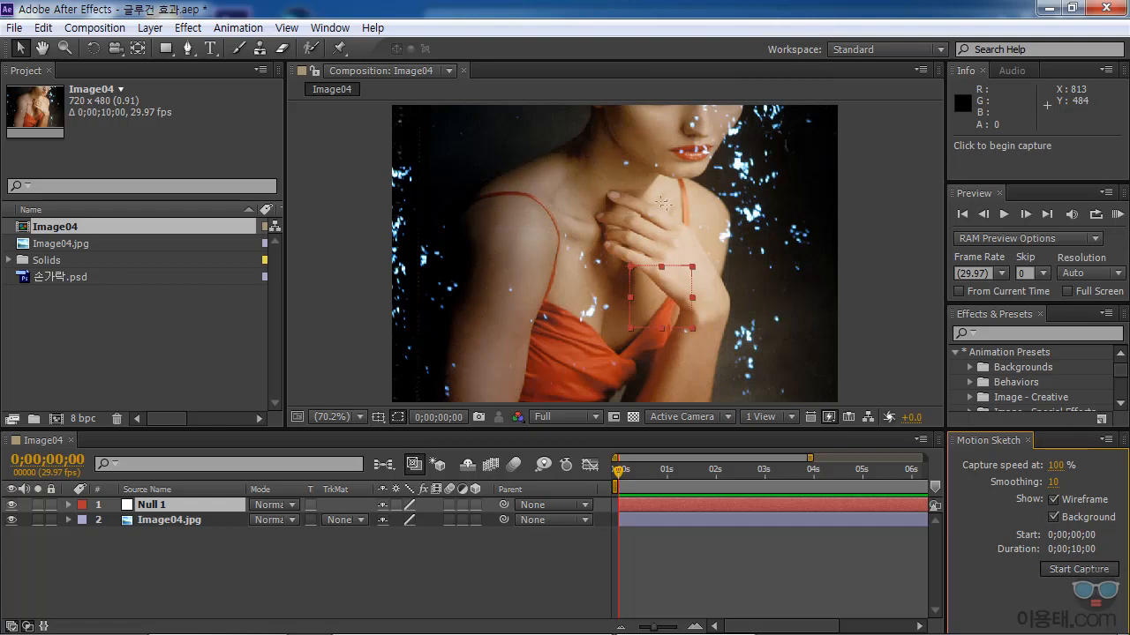
left_click(1080, 569)
mouse_move(607, 186)
left_mouse_down()
mouse_move(583, 162)
mouse_move(530, 159)
mouse_move(497, 174)
mouse_move(495, 222)
mouse_move(526, 279)
mouse_move(532, 345)
mouse_move(630, 327)
mouse_move(706, 285)
mouse_move(705, 218)
mouse_move(673, 186)
mouse_move(623, 189)
left_mouse_up()
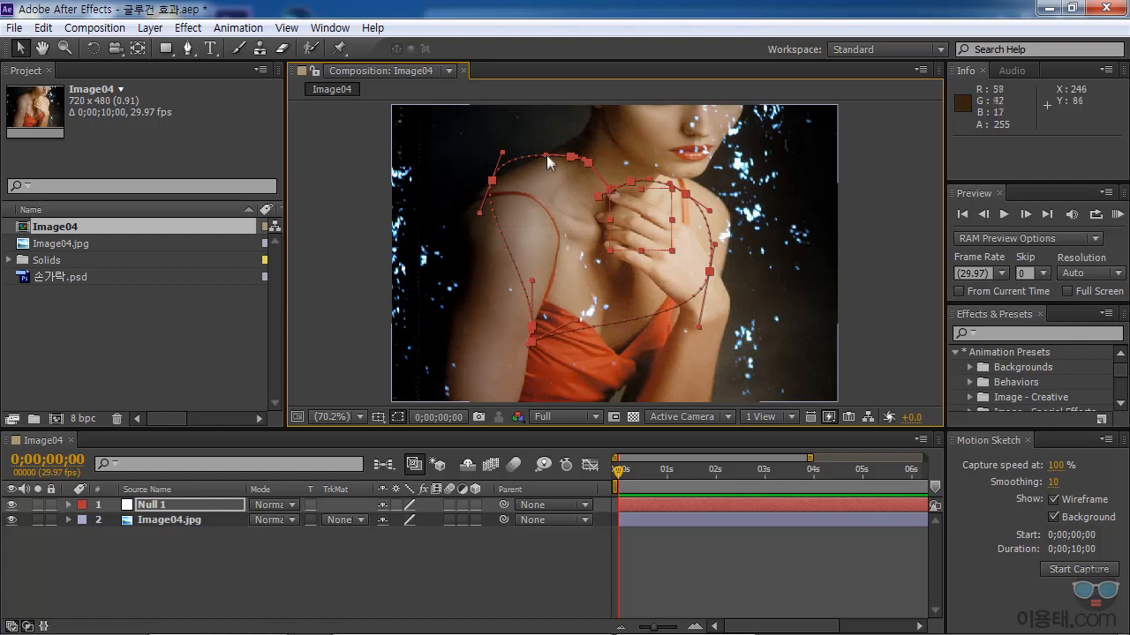
Refine the null's heart-shaped path by moving the keyframe at 0;00;00;18 on its upper curve to about 287.7, 78.3
left_click_drag(545, 154, 573, 160)
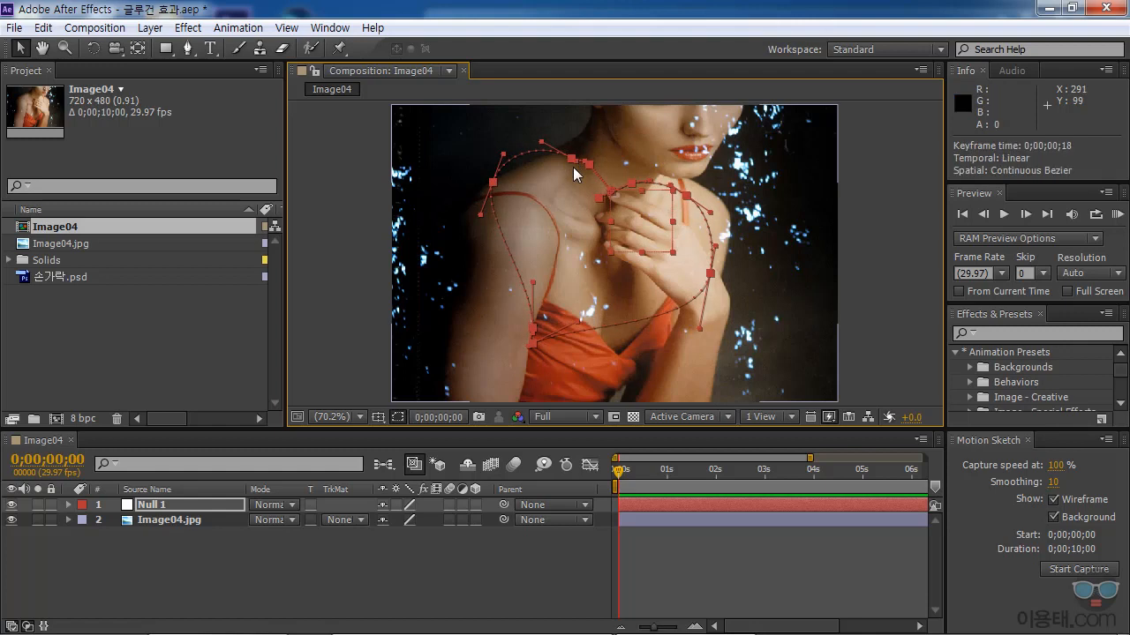
left_click(573, 190)
left_click(99, 510)
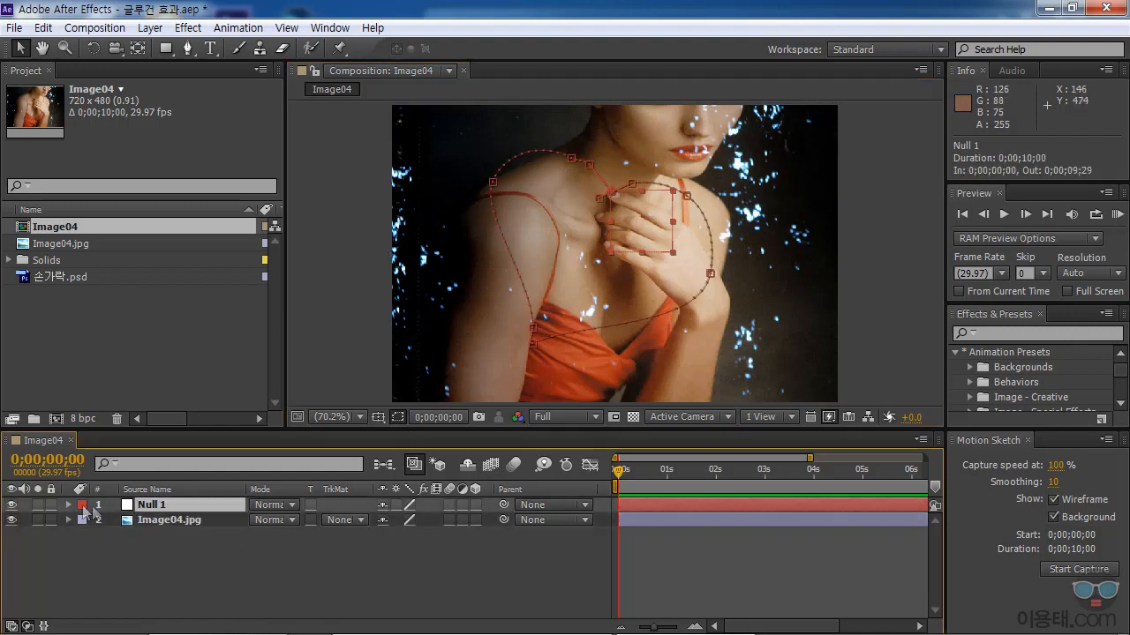
left_click(68, 505)
left_click(574, 161)
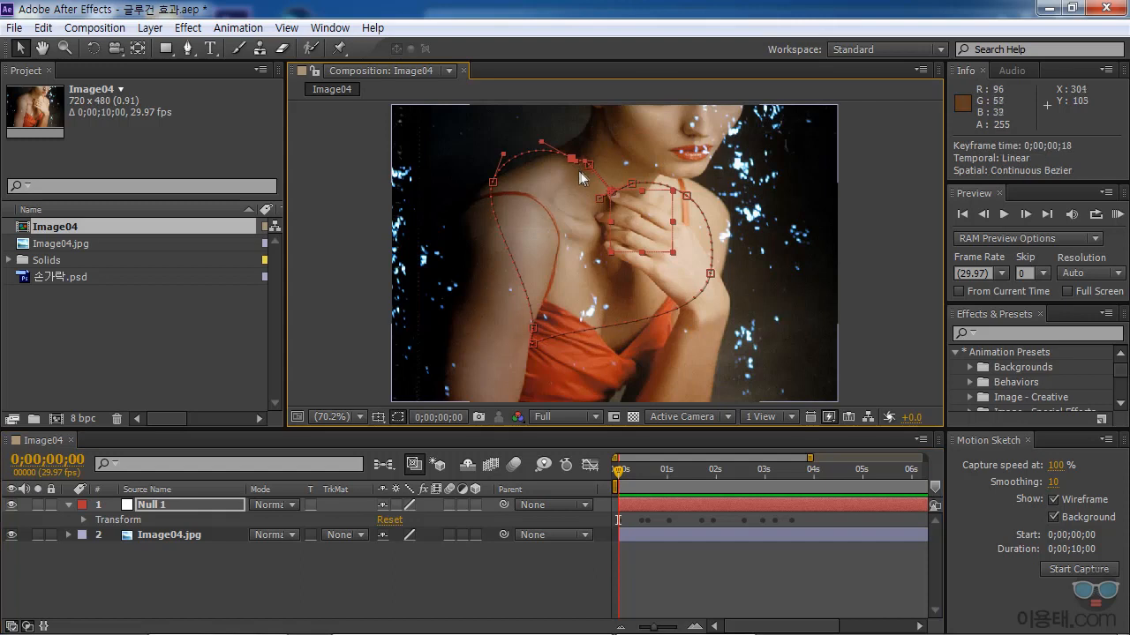
left_click_drag(572, 159, 572, 155)
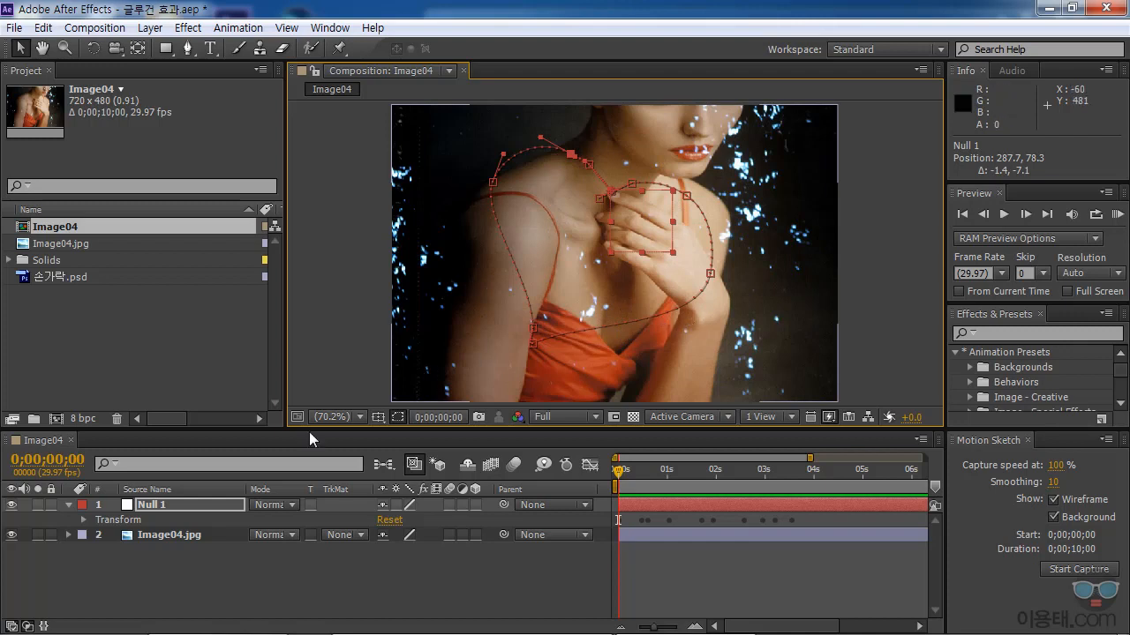
Apply the CC Glue Gun effect to the Image04.jpg layer and set its Stroke Width to 10.5
left_click(161, 505)
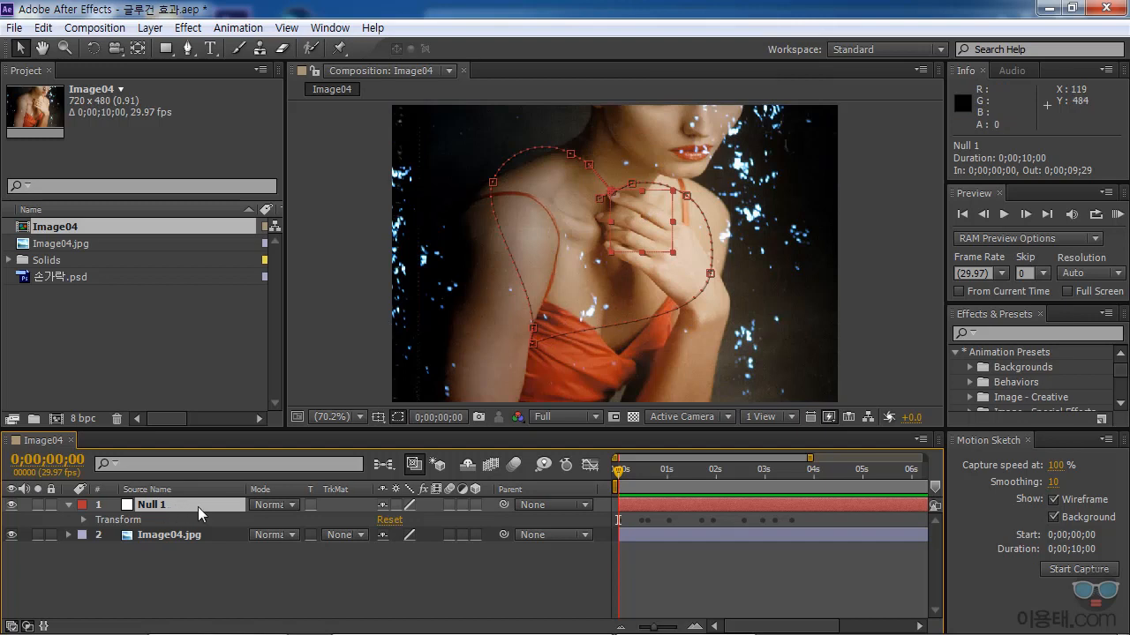
left_click(167, 531)
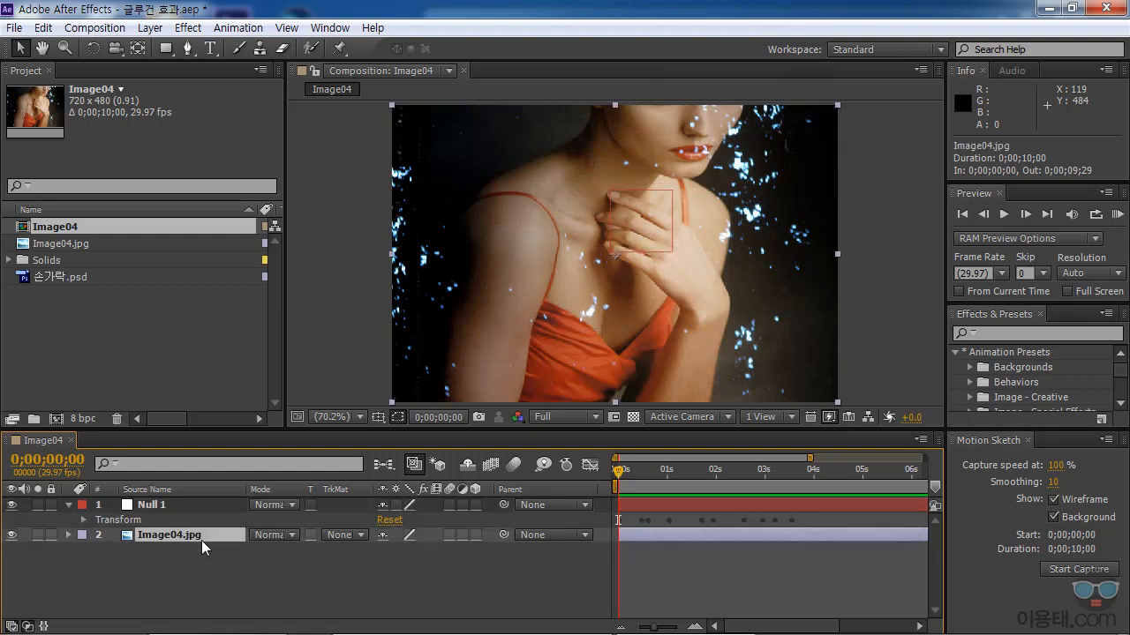
left_click(188, 27)
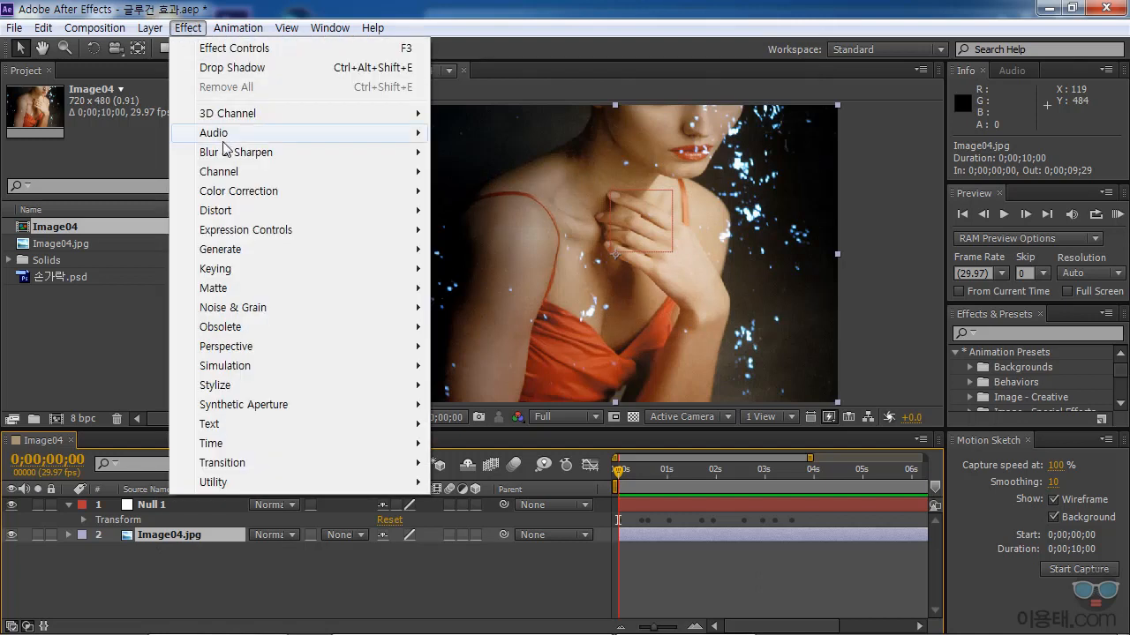
mouse_move(230, 250)
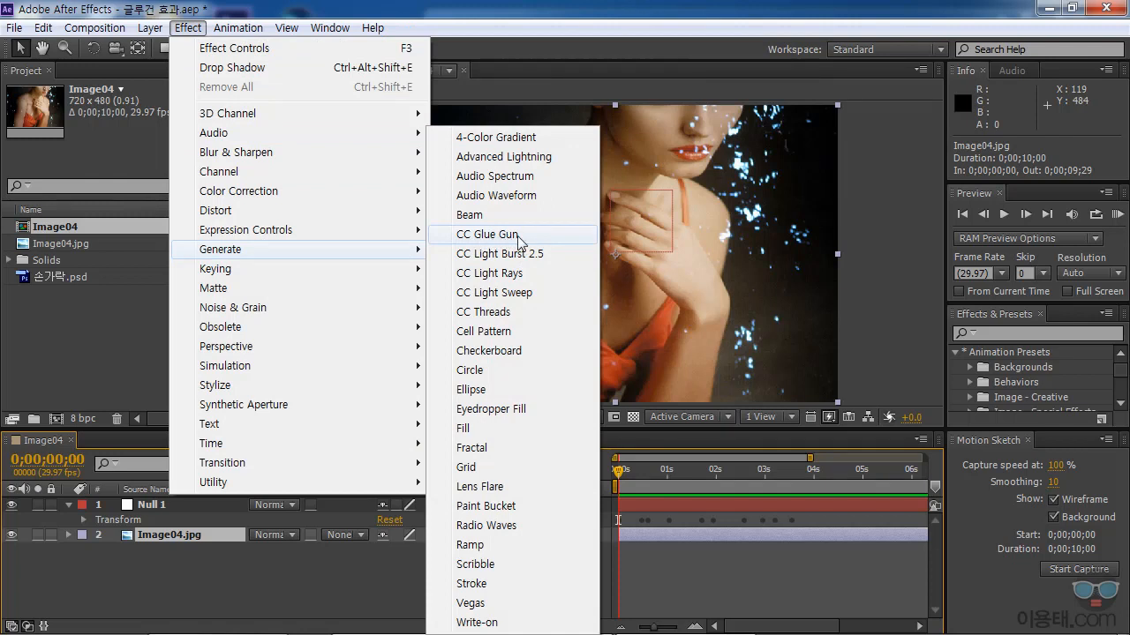
left_click(517, 235)
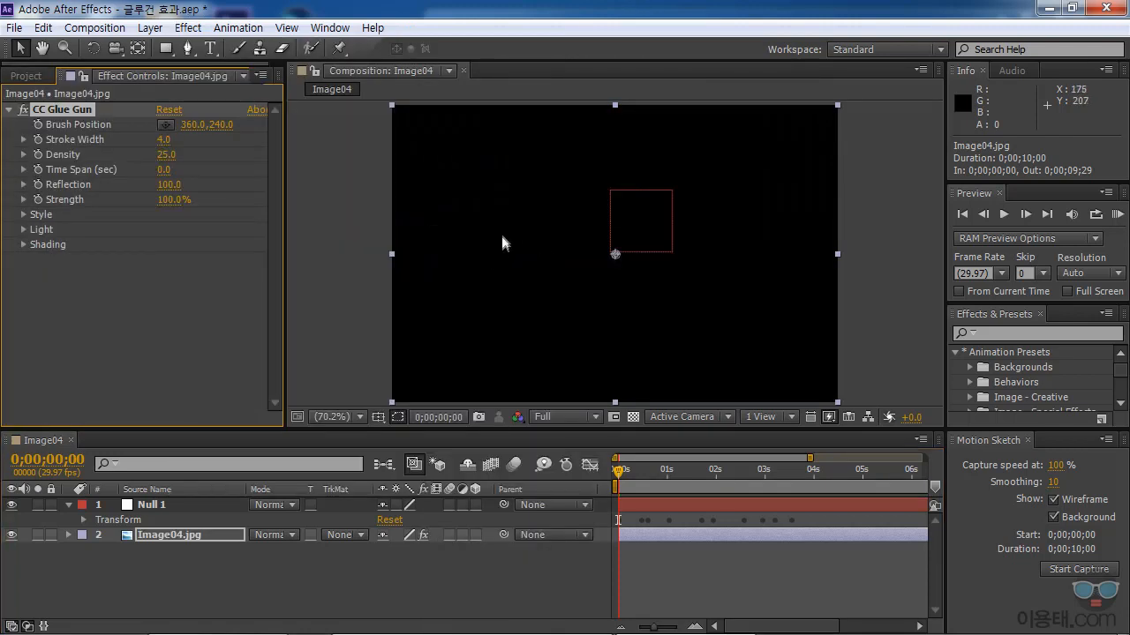
left_click(24, 140)
left_click_drag(111, 163, 135, 168)
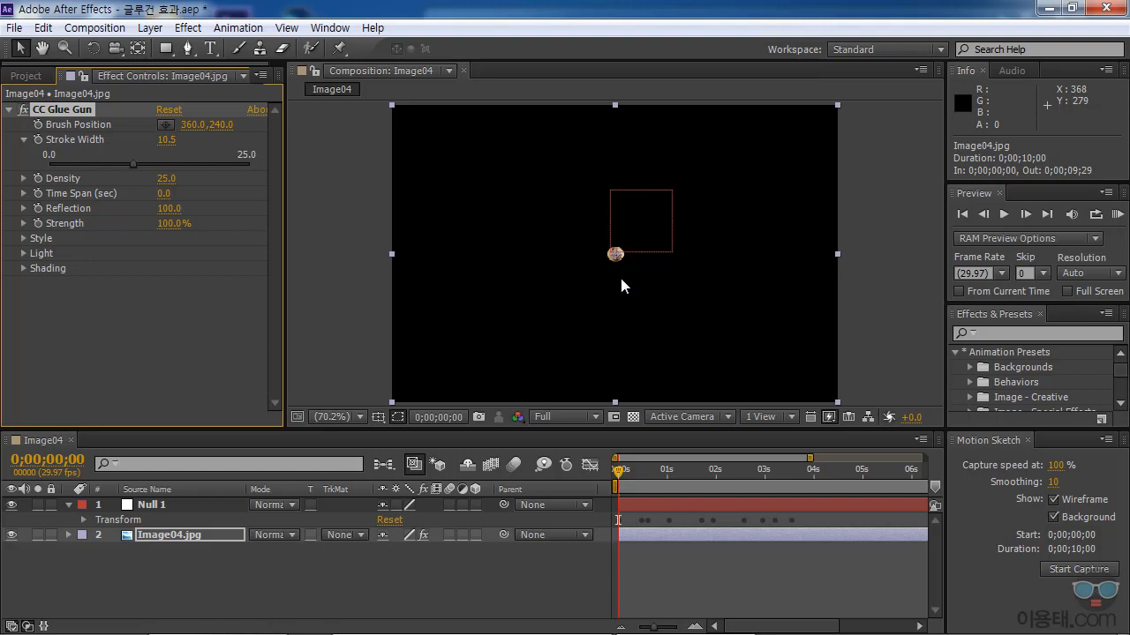
Check the Paint Style options in the CC Glue Gun effect's Style settings
left_click(24, 239)
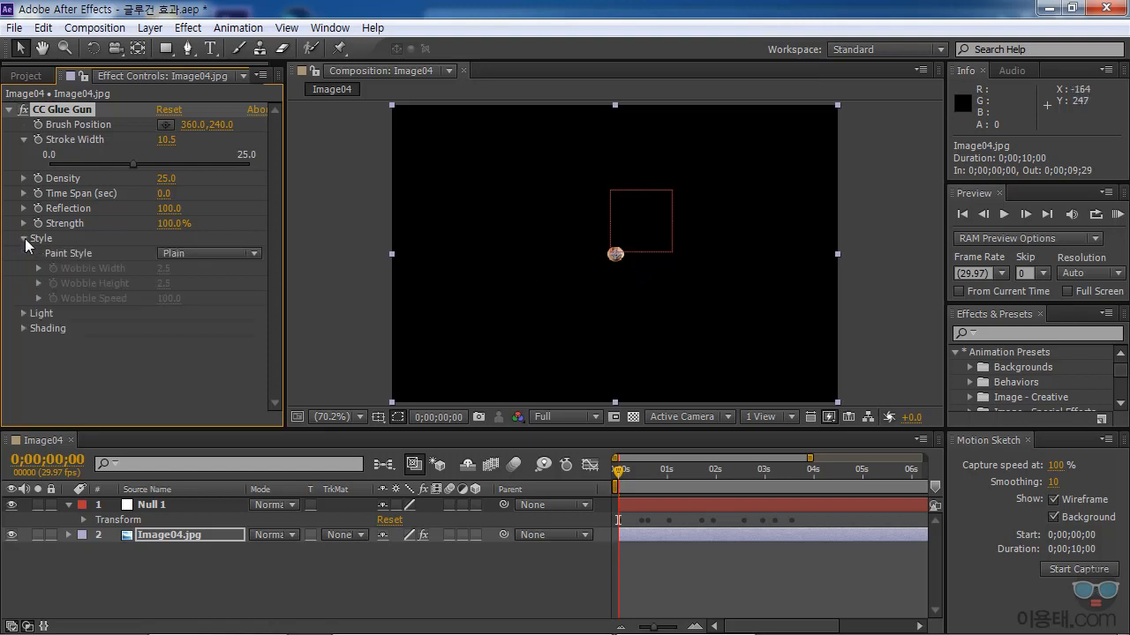
left_click(187, 253)
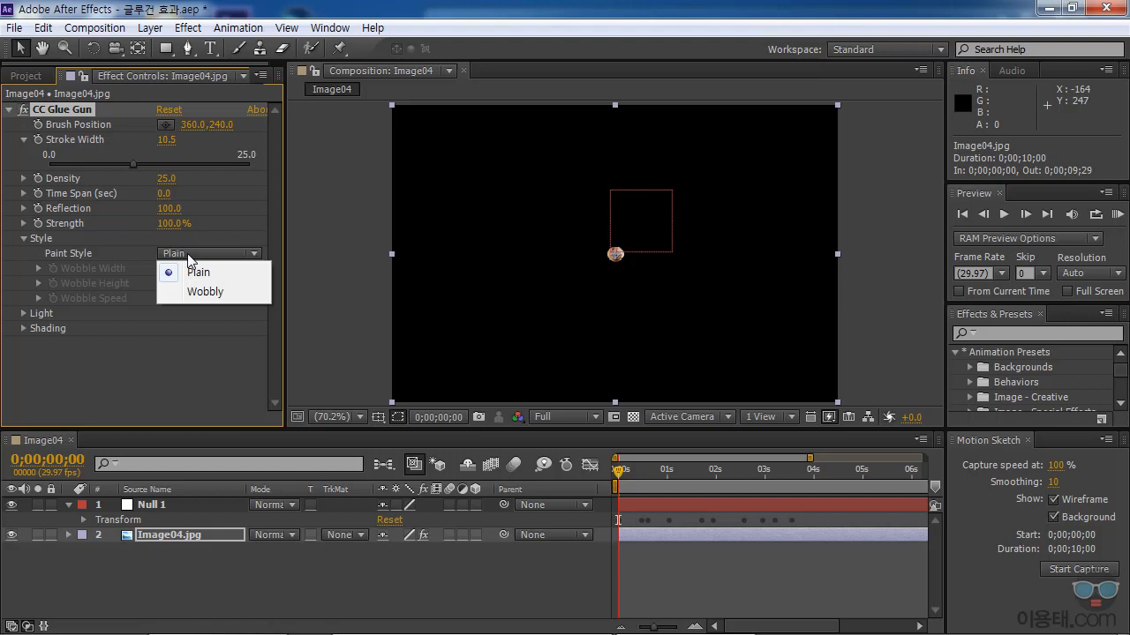
left_click(185, 348)
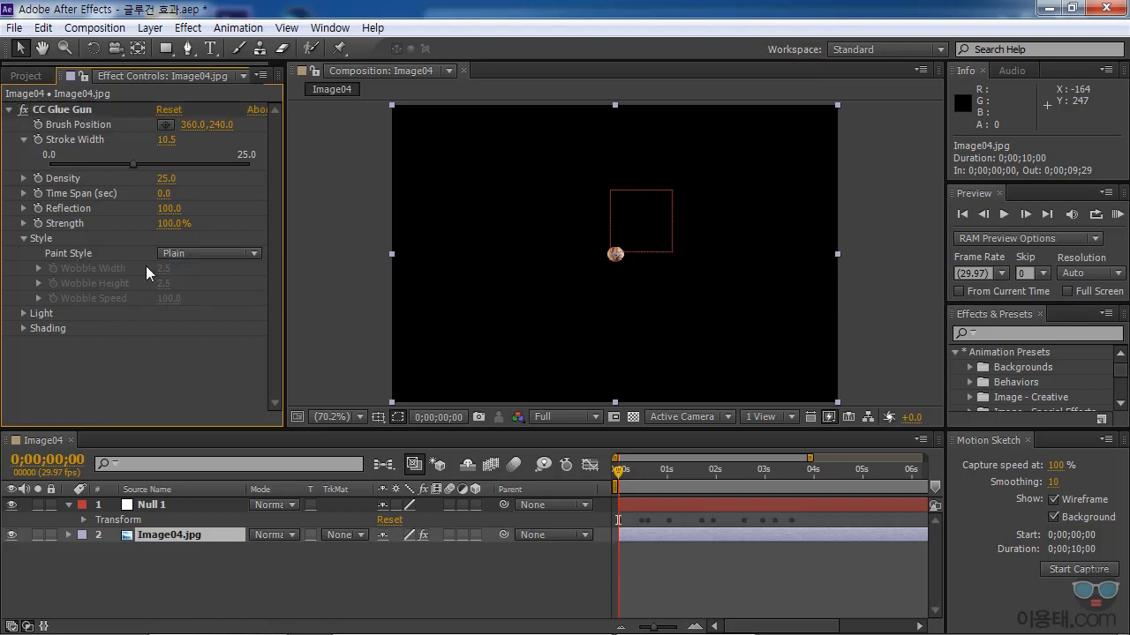
Reveal the Brush Position property of CC Glue Gun on Image04.jpg and the Position property of Null 1 in the timeline
left_click(186, 536)
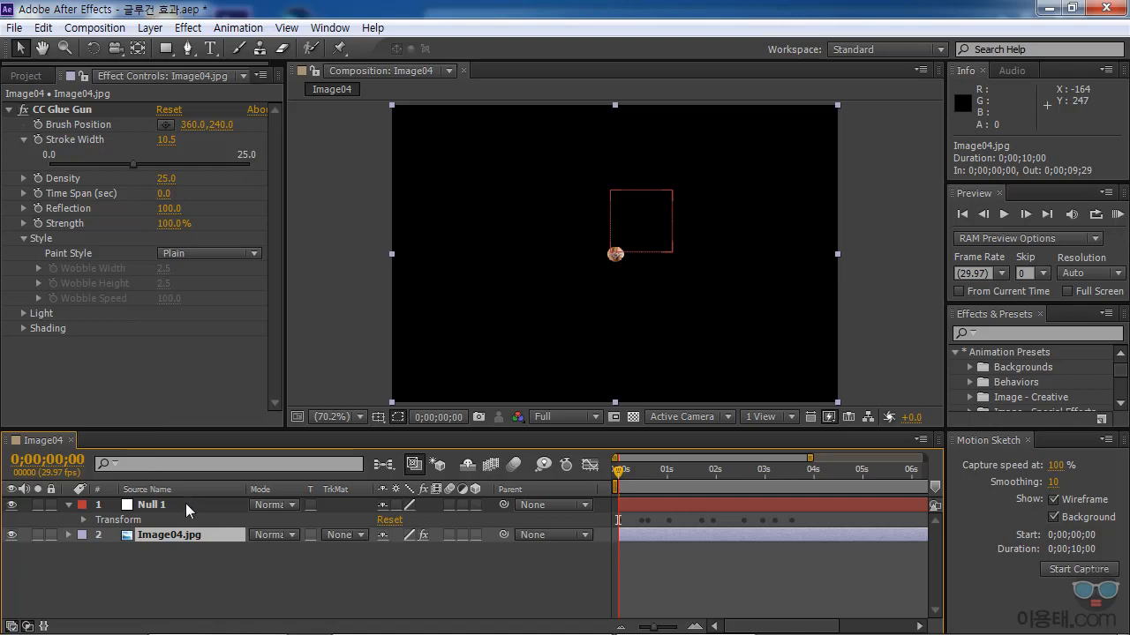
left_click(162, 503)
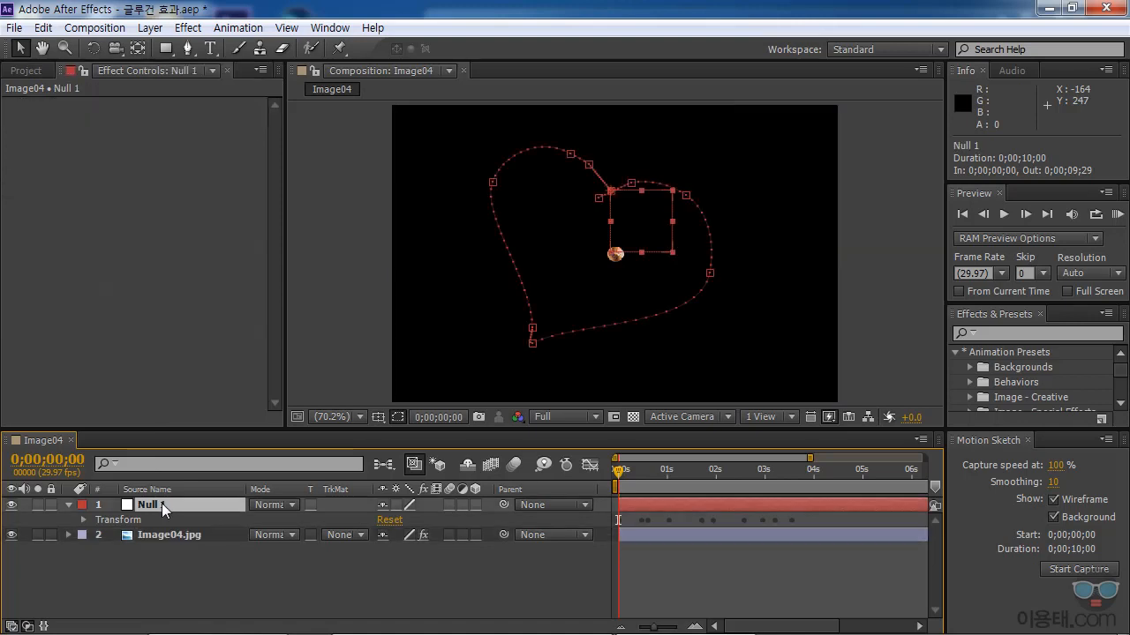
left_click(68, 535)
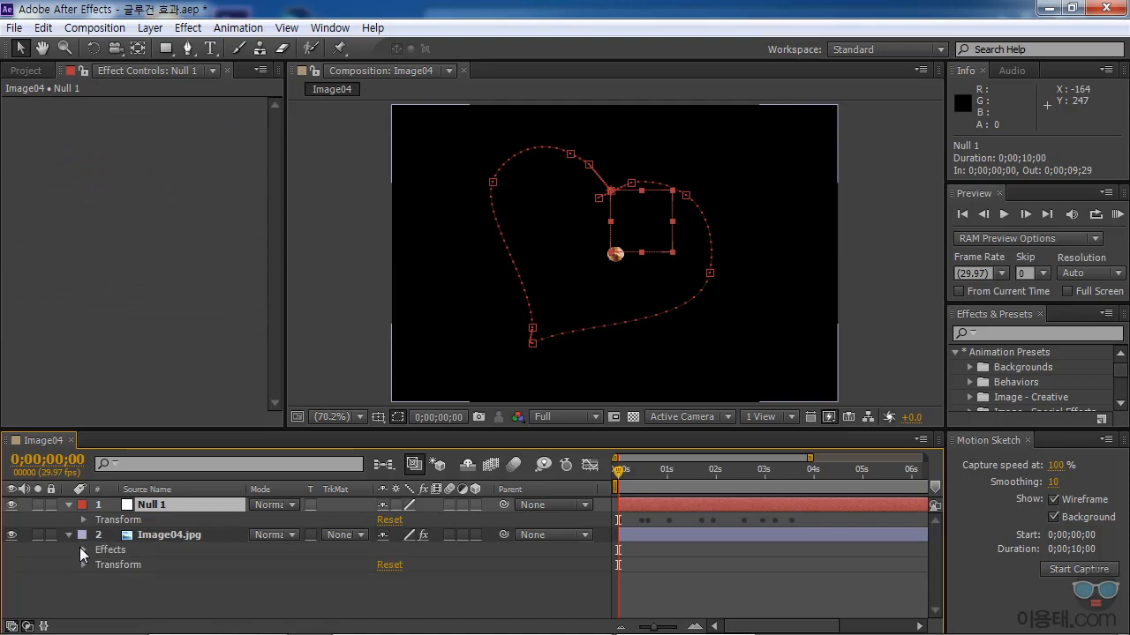
left_click(81, 548)
left_click(96, 563)
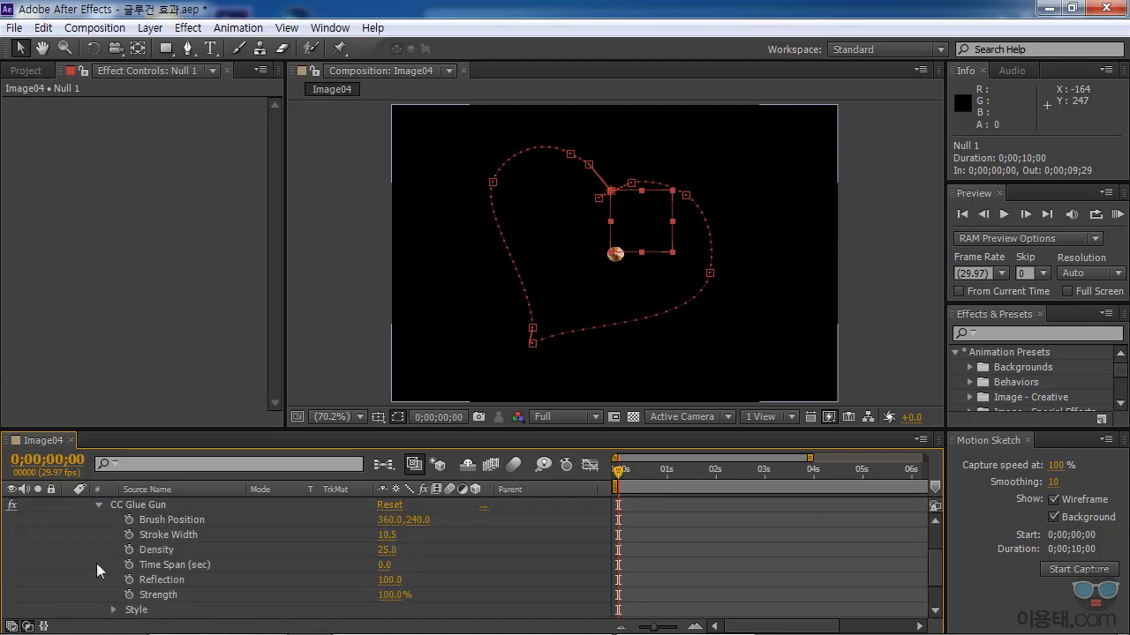
scroll(183, 525, "up", 2)
left_click(184, 580)
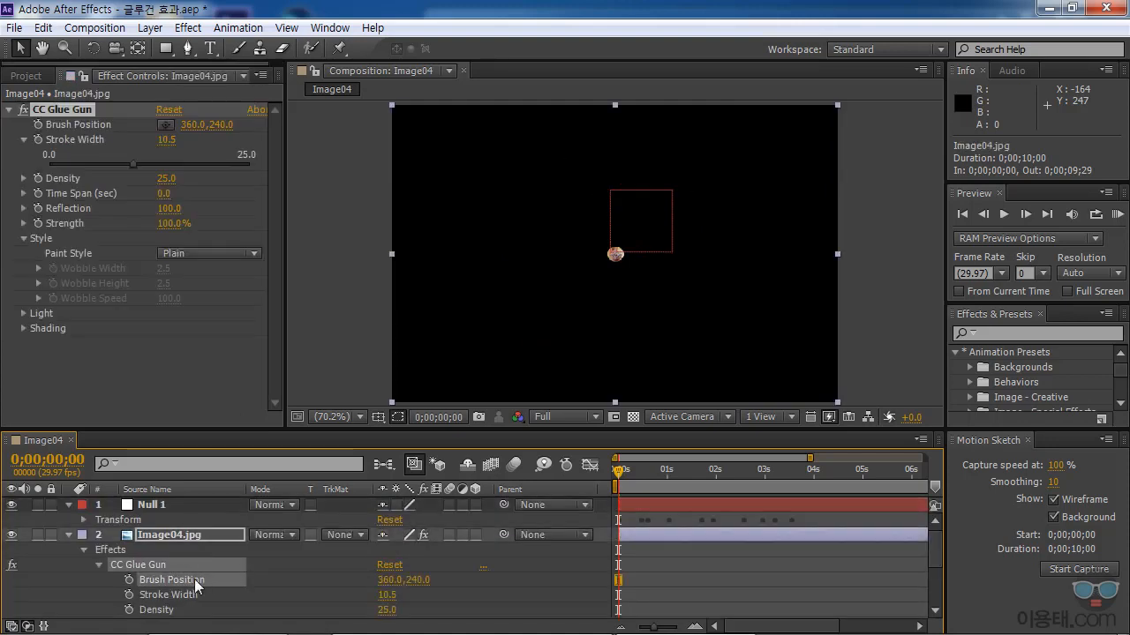
left_click(153, 503)
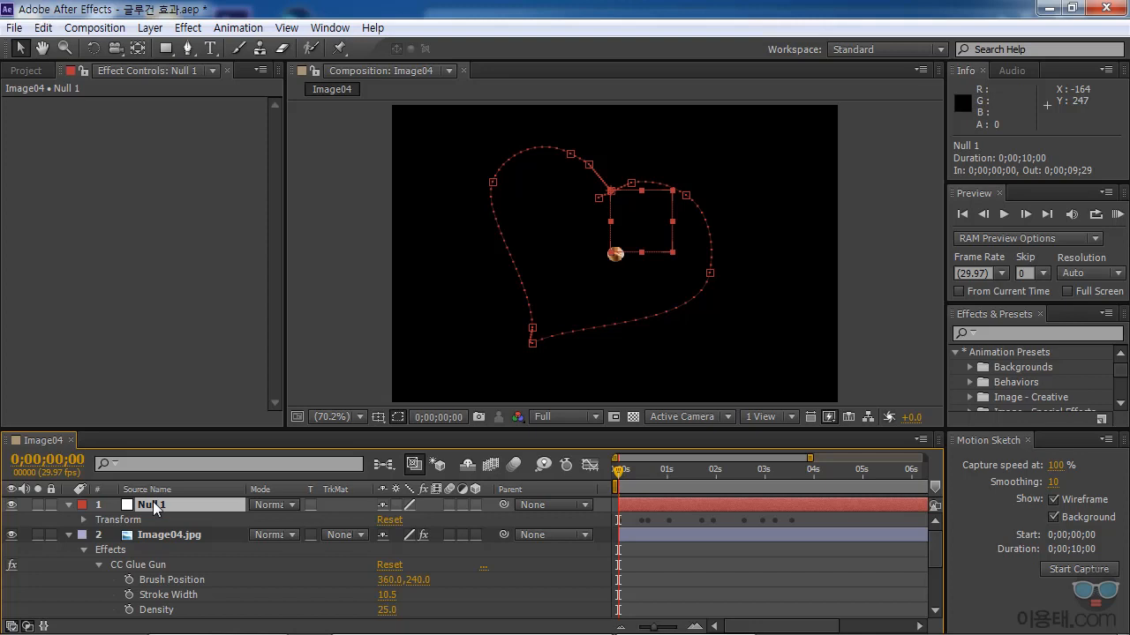
key("p")
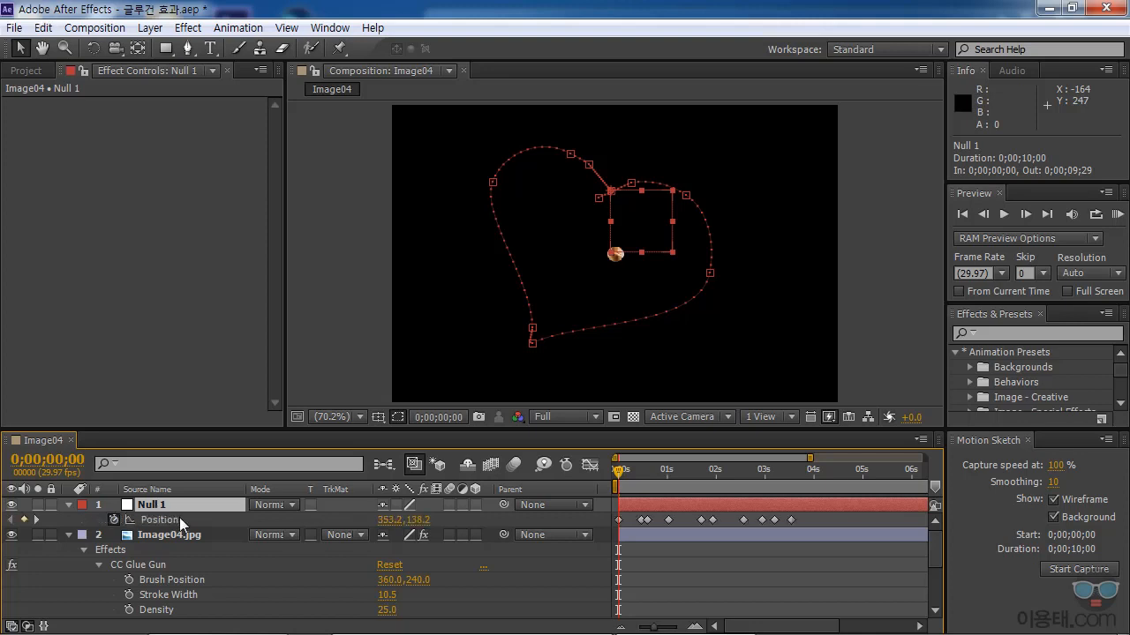
Add an expression to CC Glue Gun's Brush Position that links it to Null 1's position: thisComp.layer("Null 1").transform.position
left_click(155, 580)
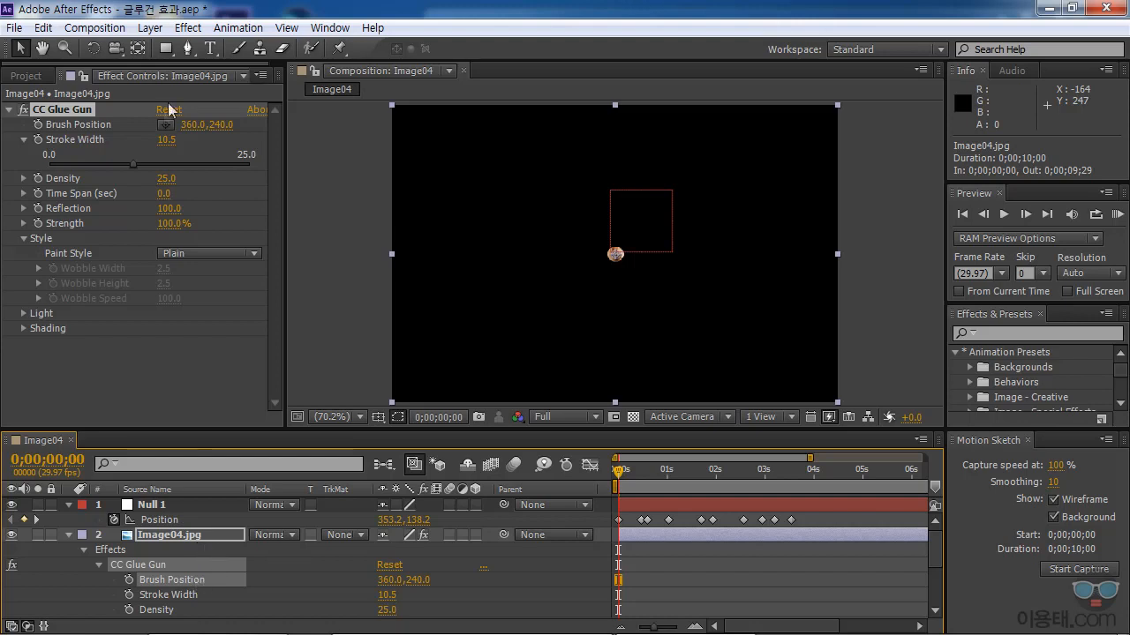
left_click(235, 29)
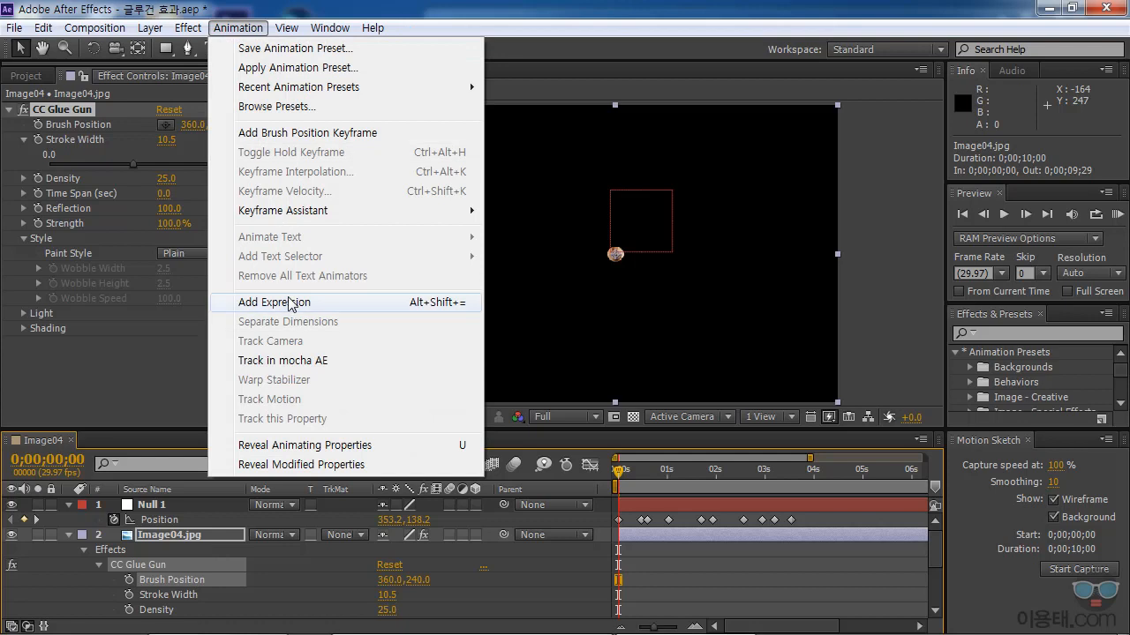
left_click(291, 303)
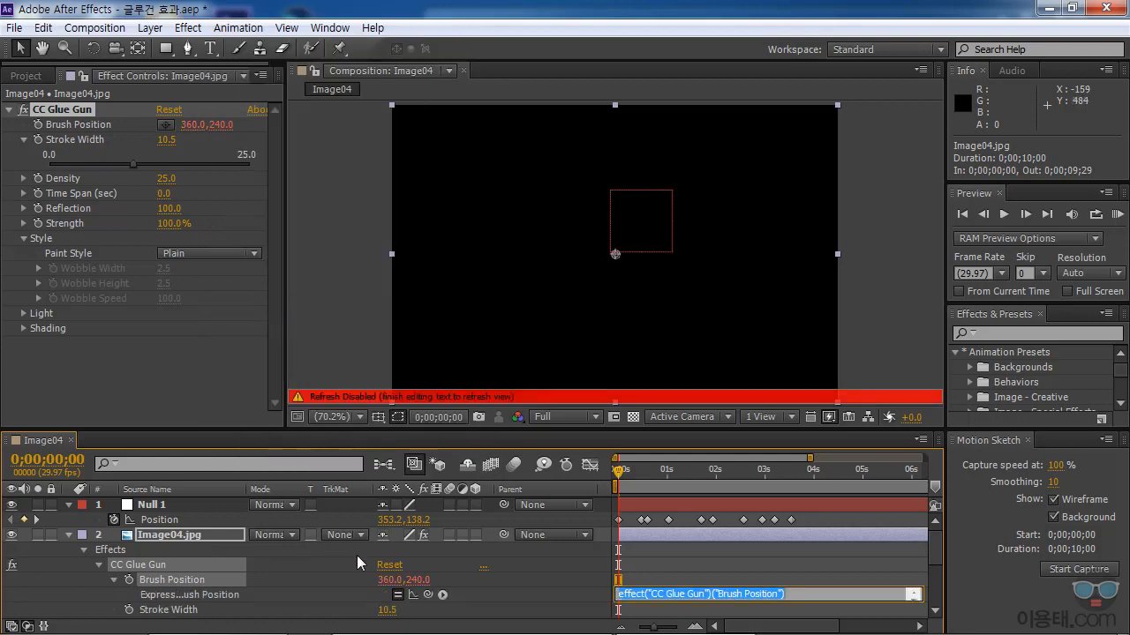
left_click_drag(428, 594, 178, 518)
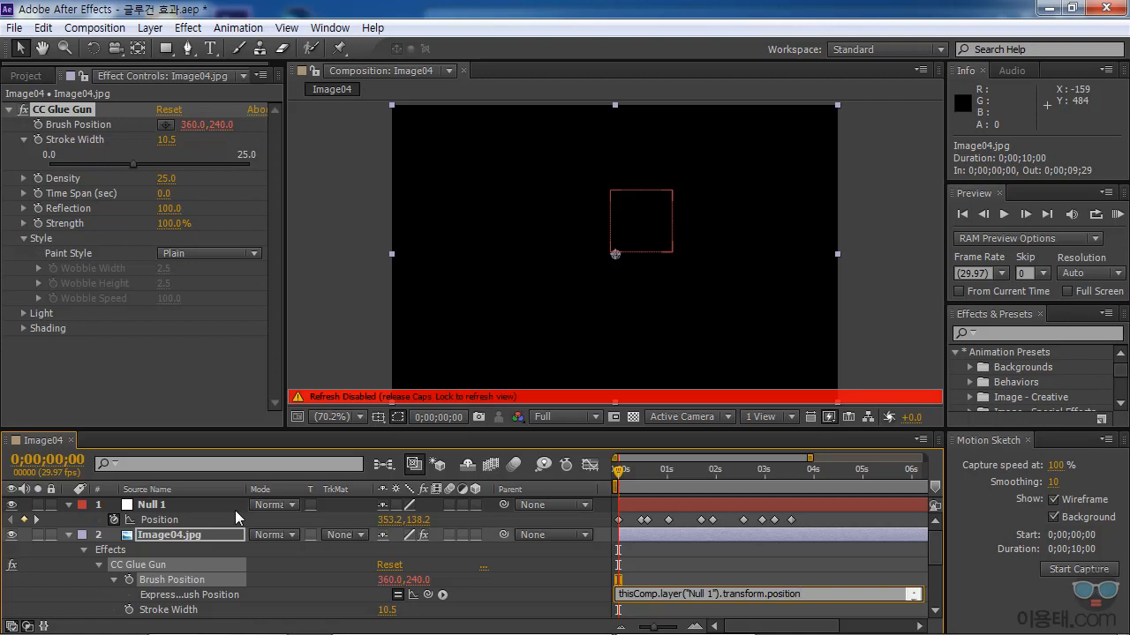
left_click(620, 478)
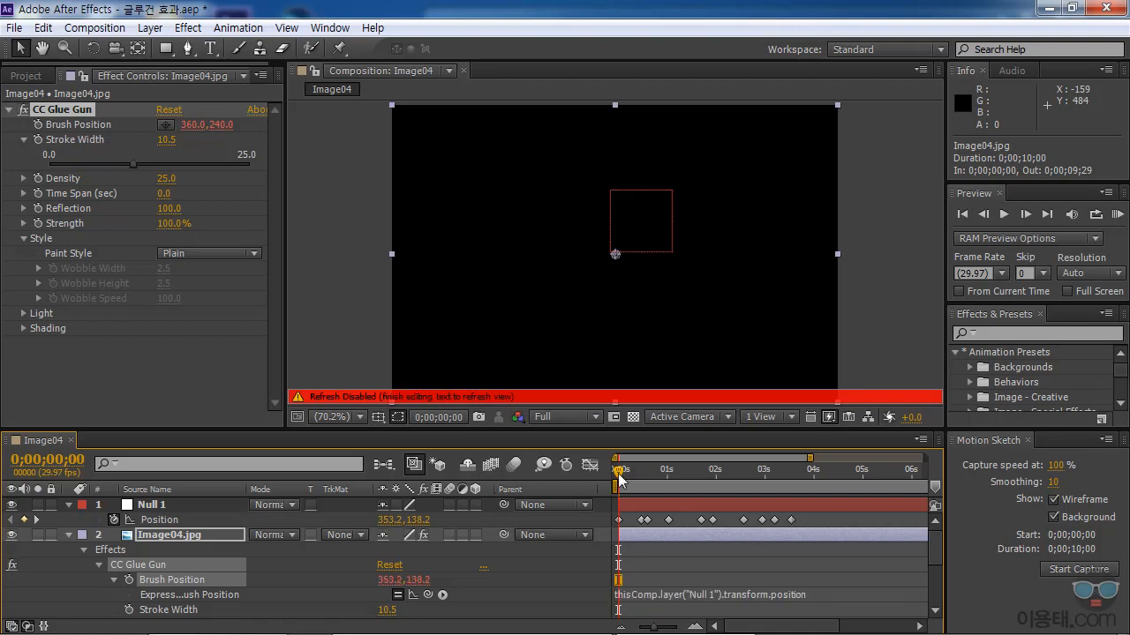
Scrub through the first four seconds of the timeline to check how the glue stroke draws along the heart path
left_click_drag(619, 477, 779, 486)
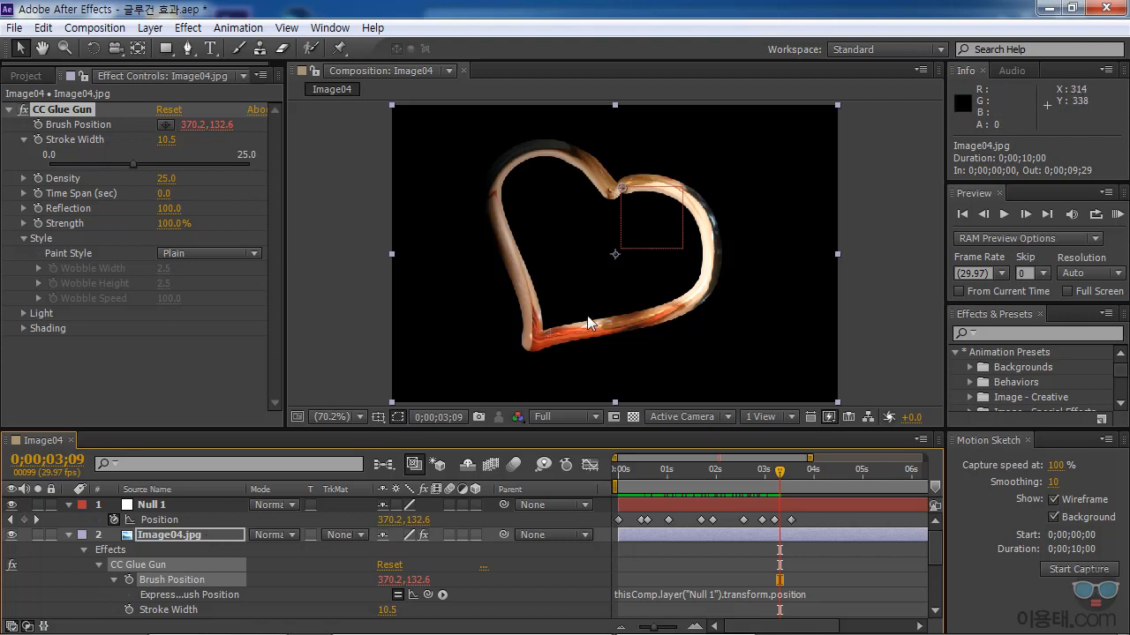
left_click_drag(691, 479, 775, 481)
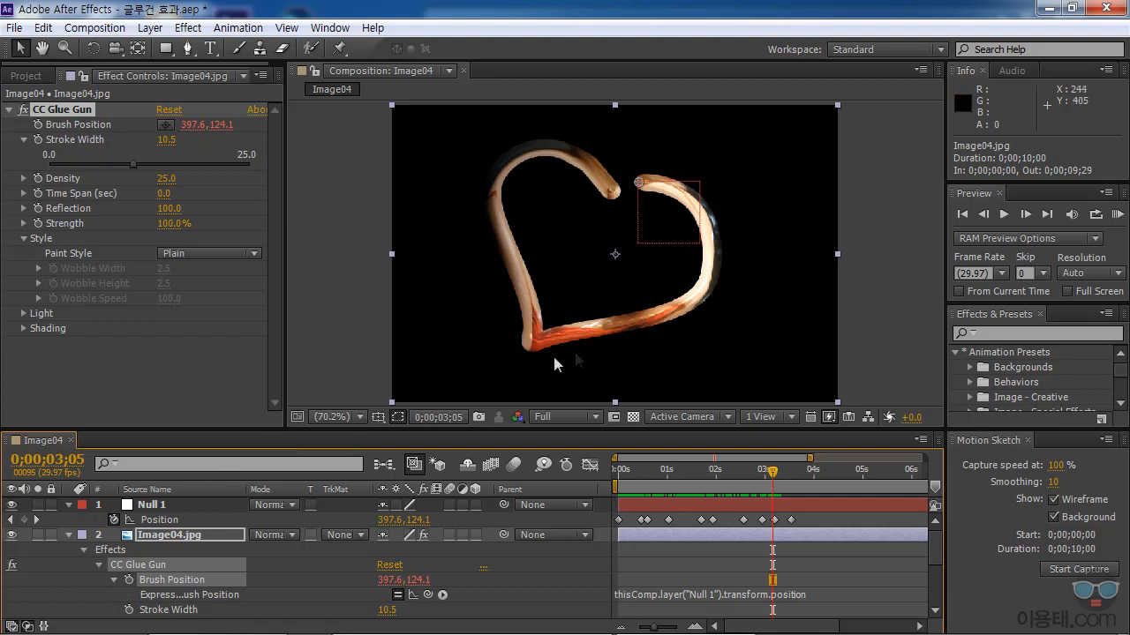
mouse_move(776, 477)
left_mouse_down()
mouse_move(622, 477)
mouse_move(799, 481)
mouse_move(765, 481)
left_mouse_up()
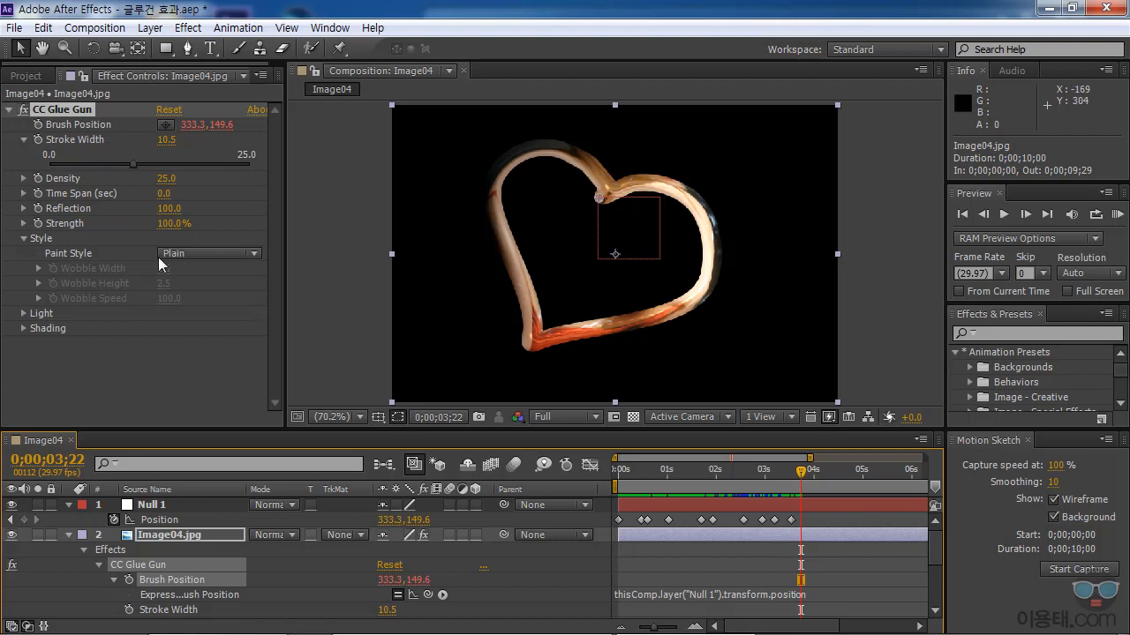
Set CC Glue Gun's Paint Style to Wobbly, with Wobble Width 0.7 and Wobble Height 0.5
left_click(193, 253)
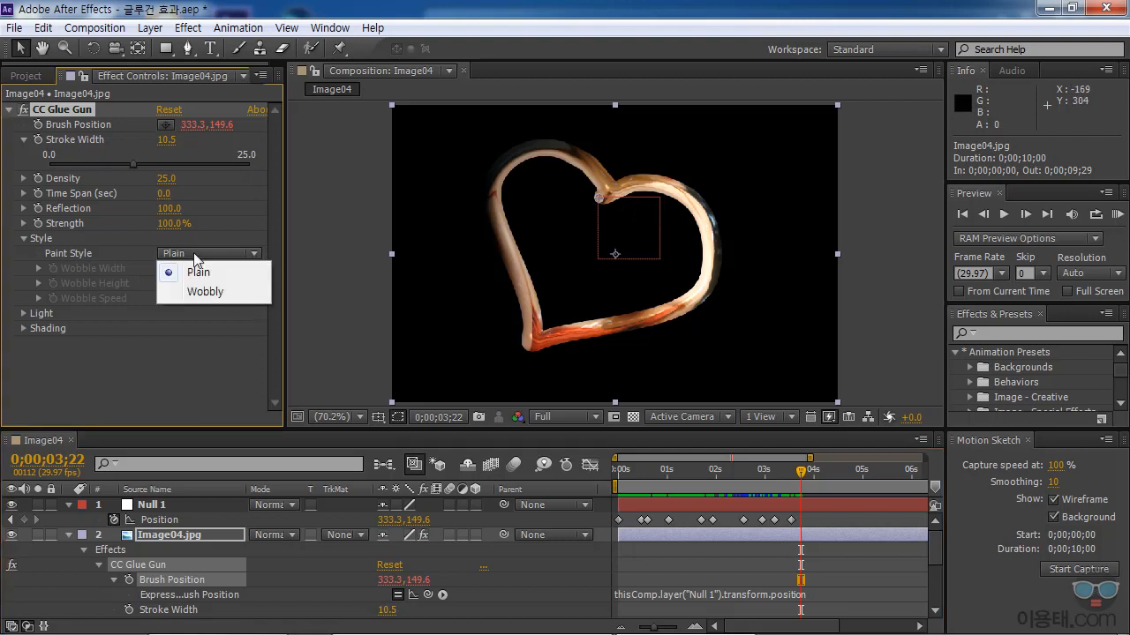
left_click(227, 294)
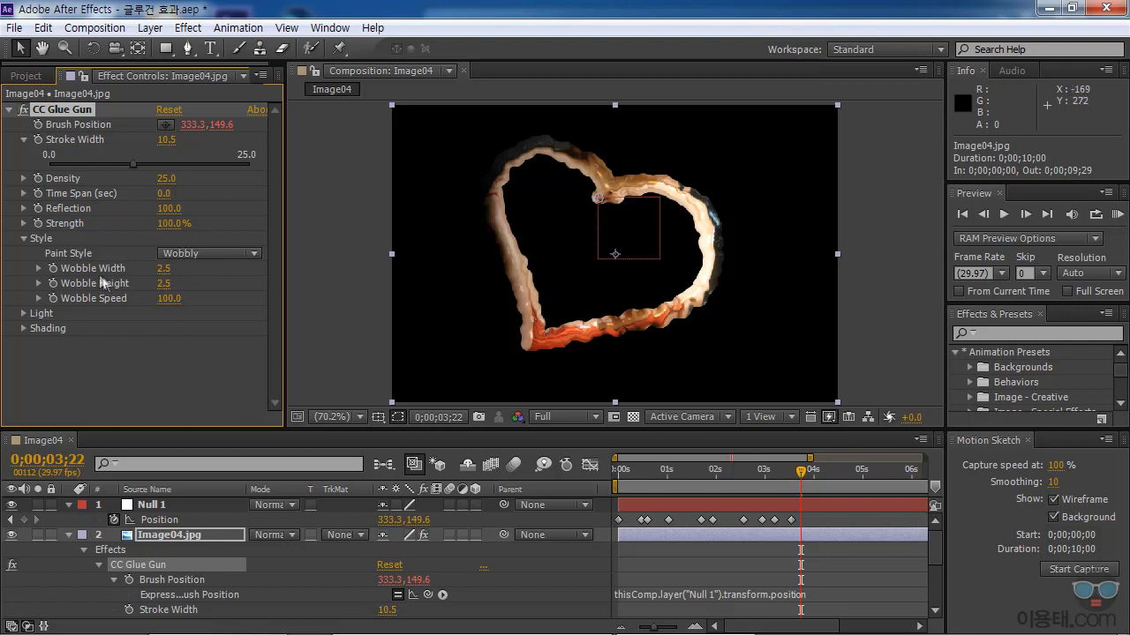
mouse_move(163, 268)
left_mouse_down()
mouse_move(130, 268)
mouse_move(116, 283)
mouse_move(145, 283)
left_mouse_up()
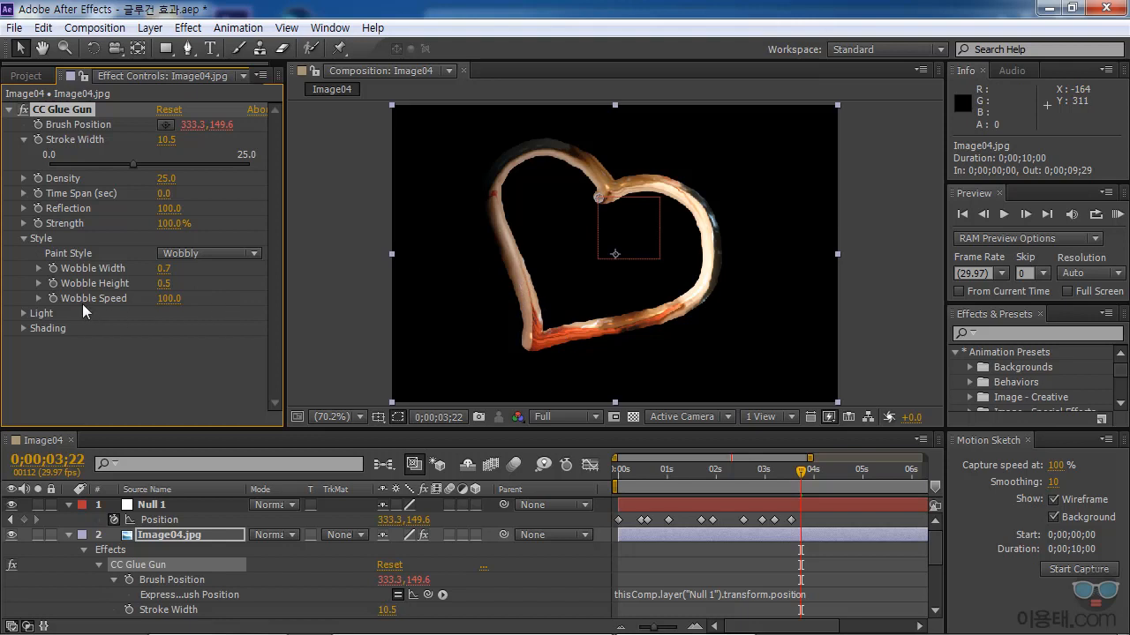
Try Wobble Speed values of 28 and 146 while scrubbing the animation, and settle on 52
left_click_drag(179, 307, 132, 302)
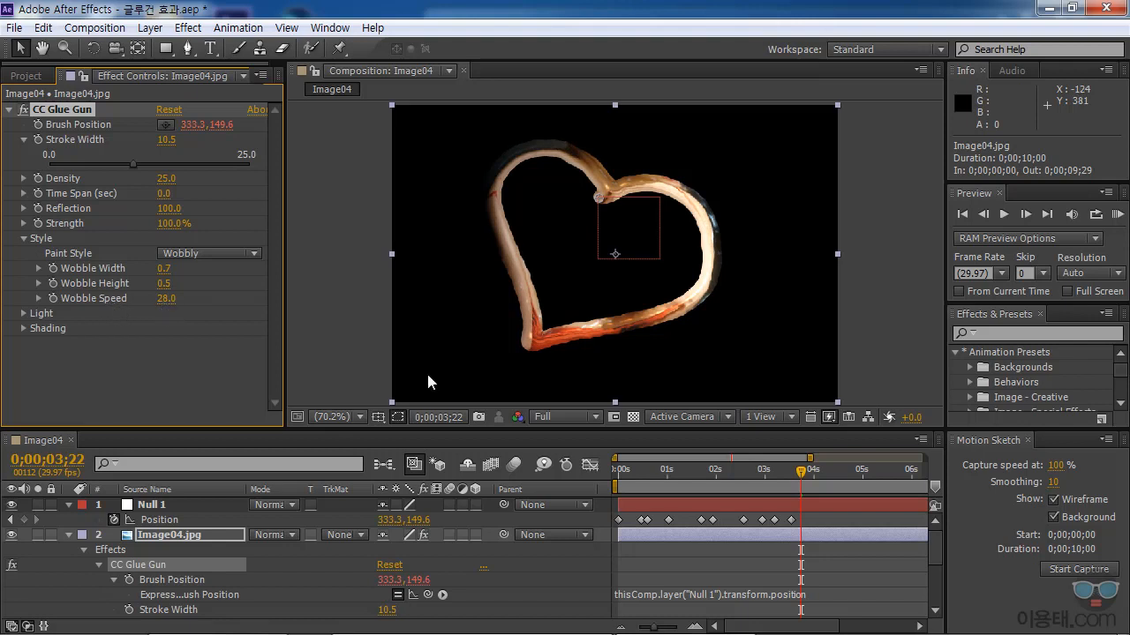
mouse_move(671, 476)
left_mouse_down()
mouse_move(657, 478)
mouse_move(786, 491)
left_mouse_up()
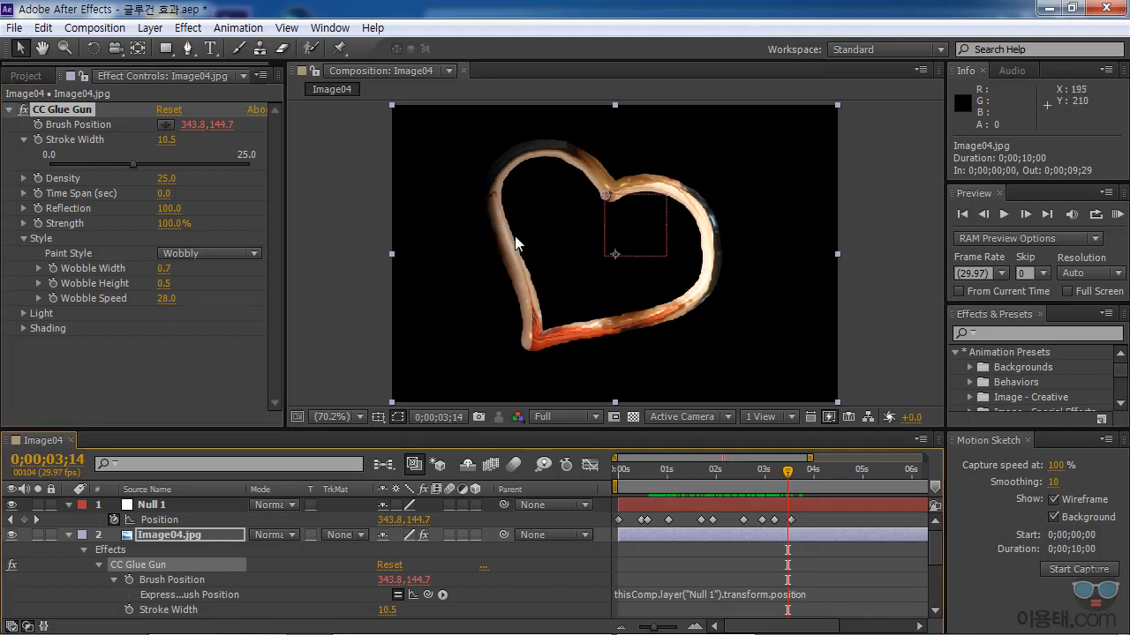
mouse_move(164, 305)
left_mouse_down()
mouse_move(684, 309)
mouse_move(278, 306)
left_mouse_up()
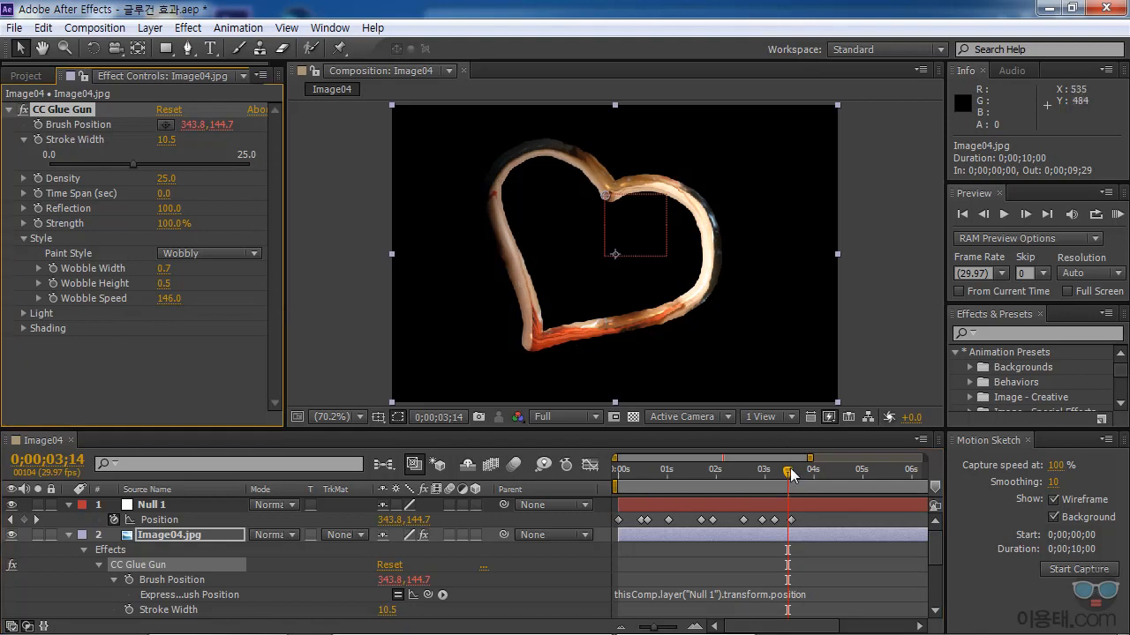
mouse_move(788, 470)
left_mouse_down()
mouse_move(711, 487)
mouse_move(780, 487)
left_mouse_up()
left_click_drag(169, 299, 92, 305)
left_click_drag(709, 468, 785, 483)
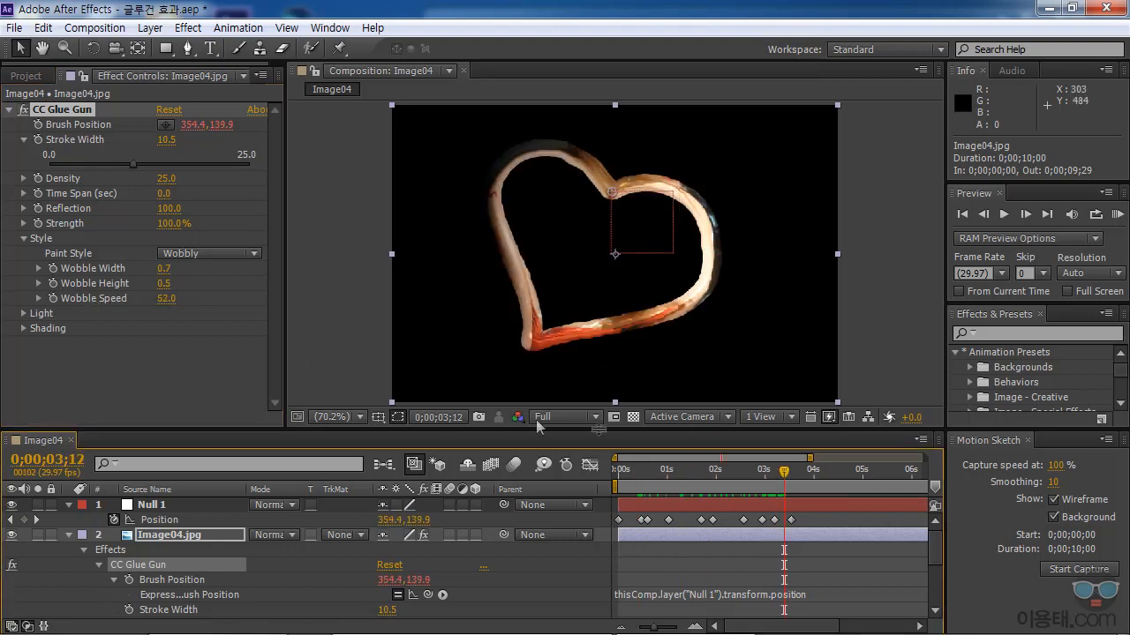
Turn on the transparency grid and add a second Image04.jpg beneath the glue stroke layer as the background
left_click(170, 537)
left_click(68, 535)
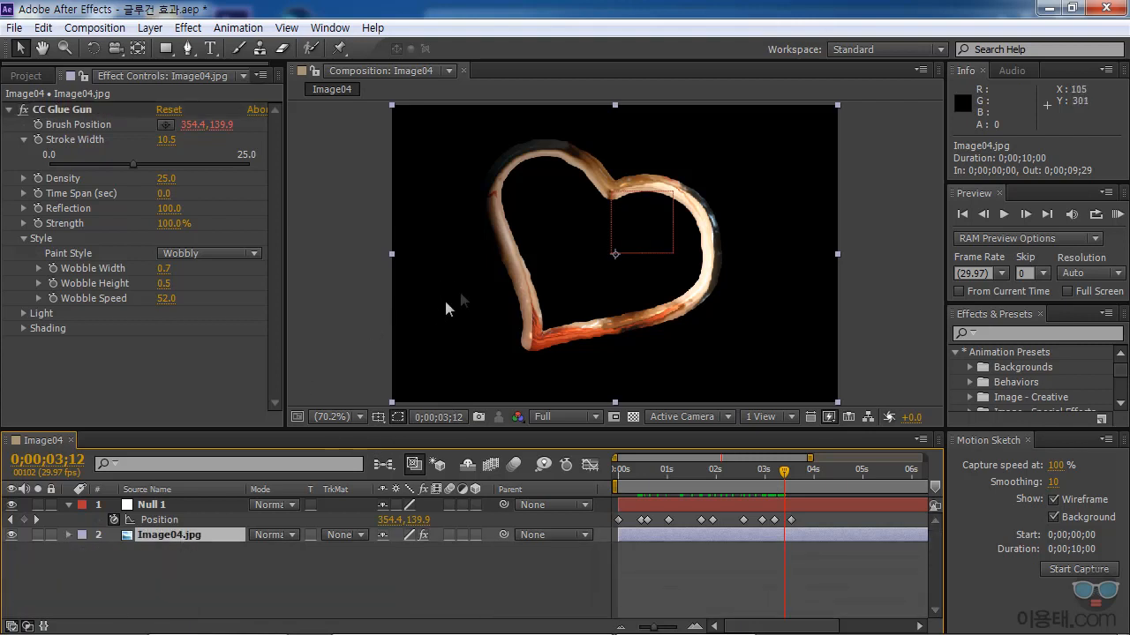
left_click(634, 418)
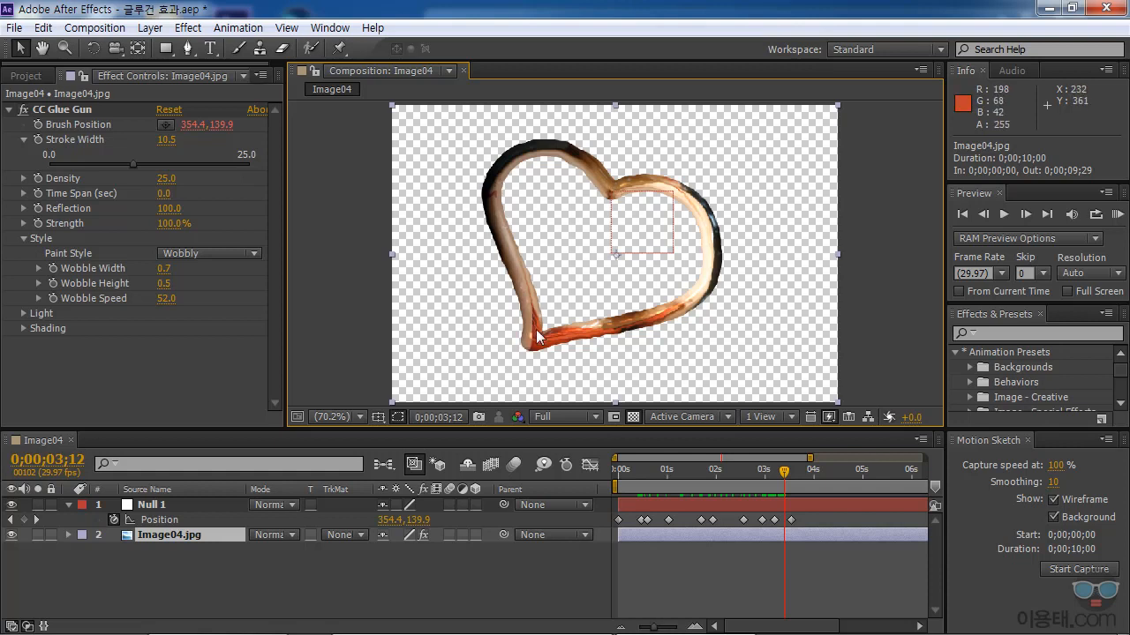
left_click(26, 76)
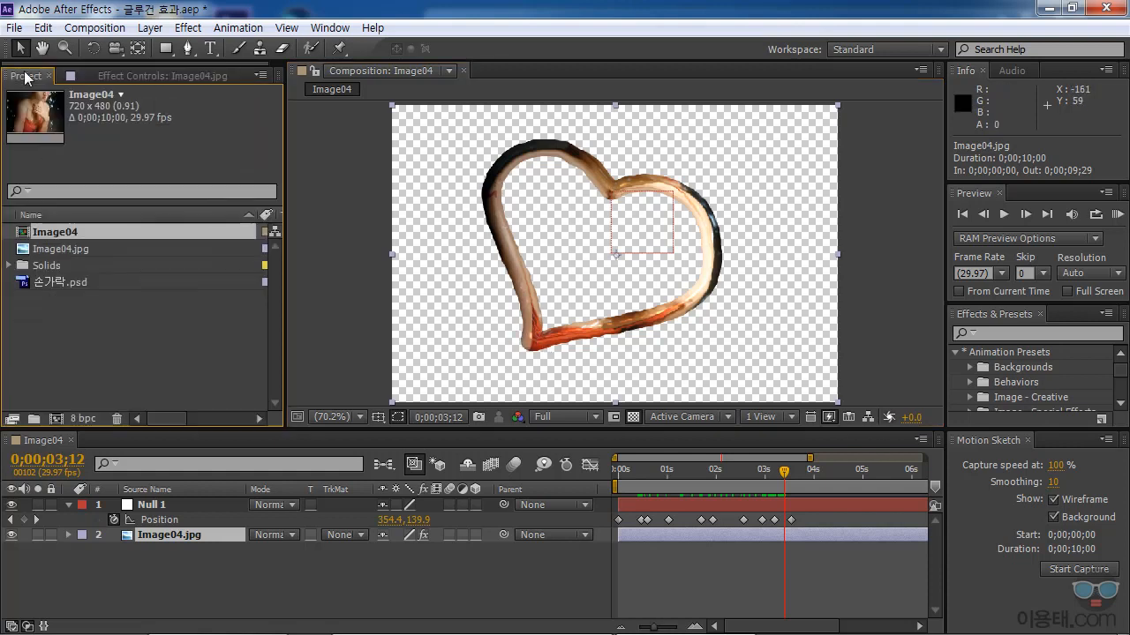
left_click_drag(28, 251, 146, 588)
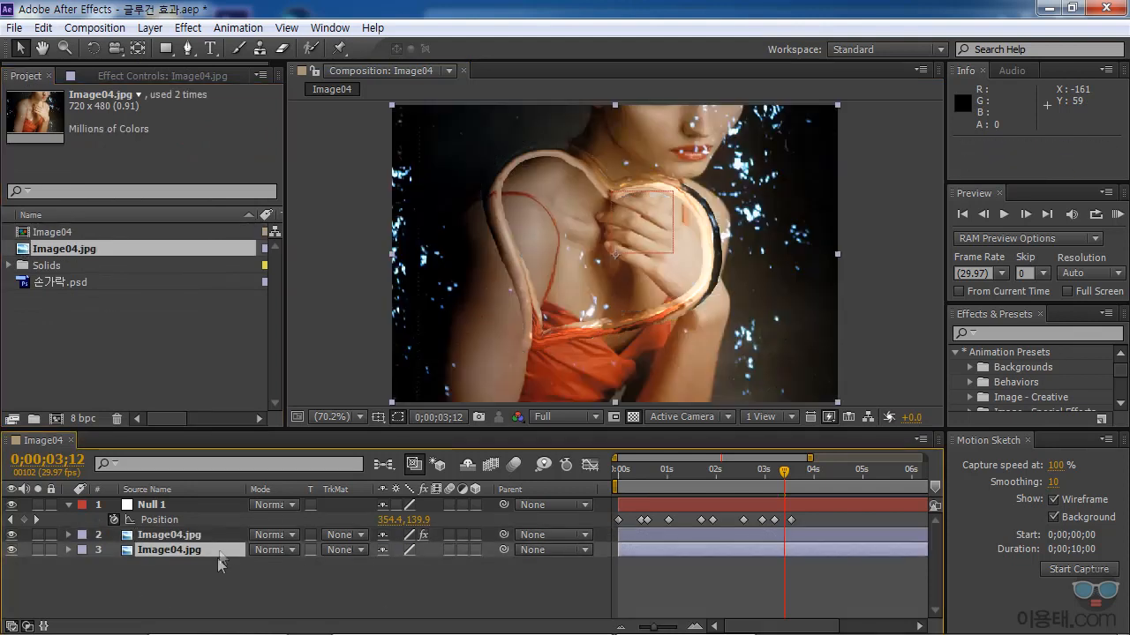
mouse_move(784, 474)
left_mouse_down()
mouse_move(632, 479)
mouse_move(785, 479)
mouse_move(709, 479)
mouse_move(764, 482)
left_mouse_up()
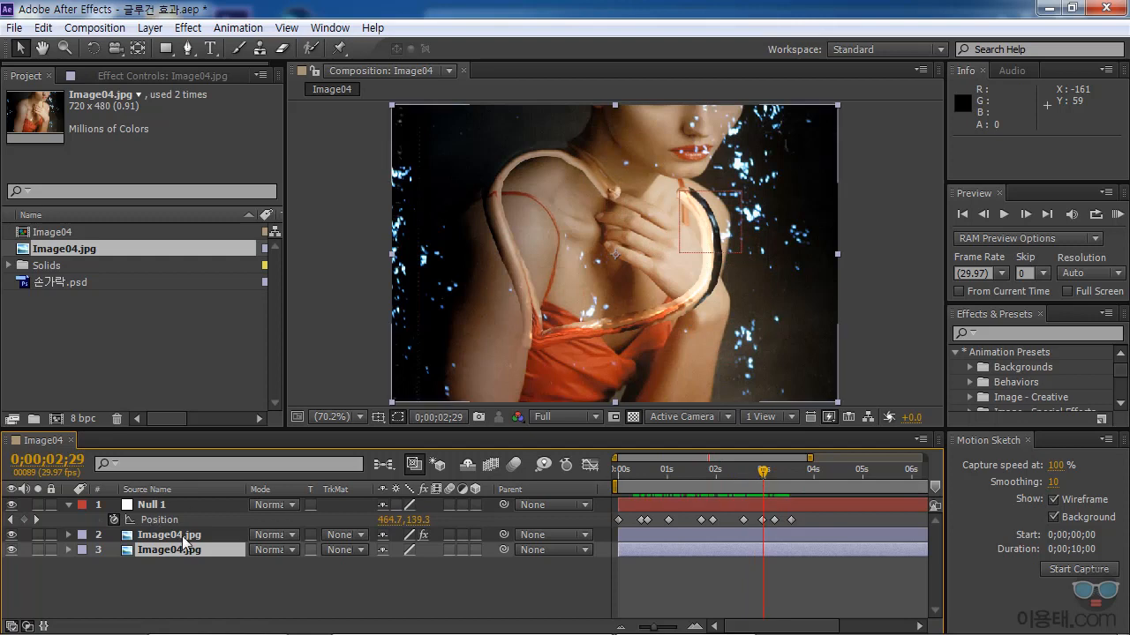
In the upper Image04.jpg layer's CC Glue Gun lighting, set Light Direction to 127°, Light Intensity to 145 and Light Height to 79
left_click(189, 535)
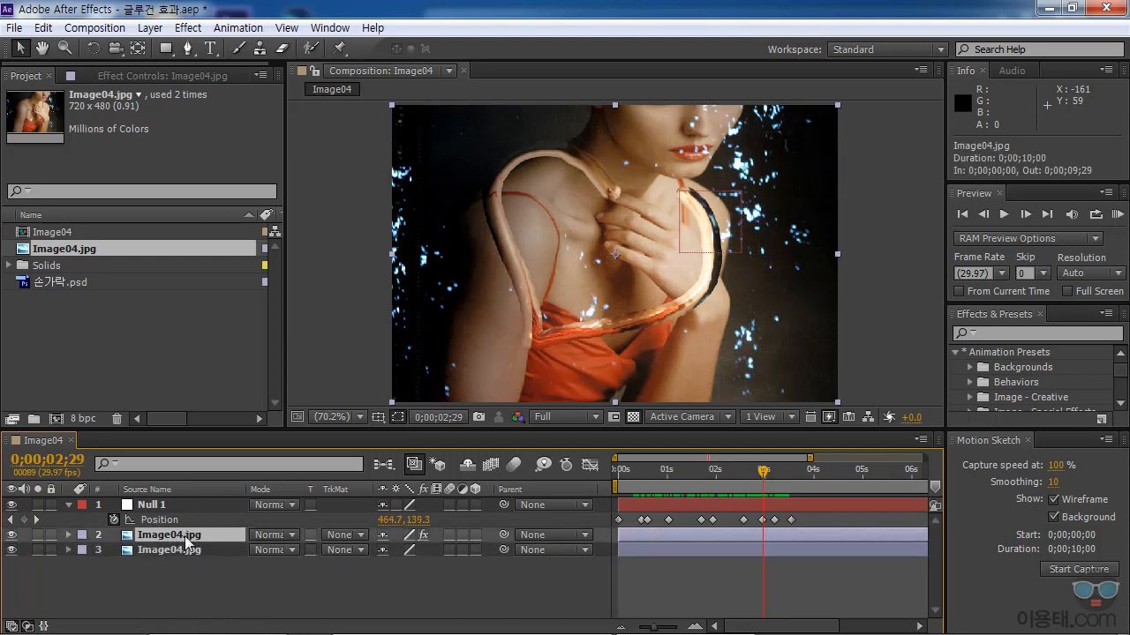
left_click(127, 74)
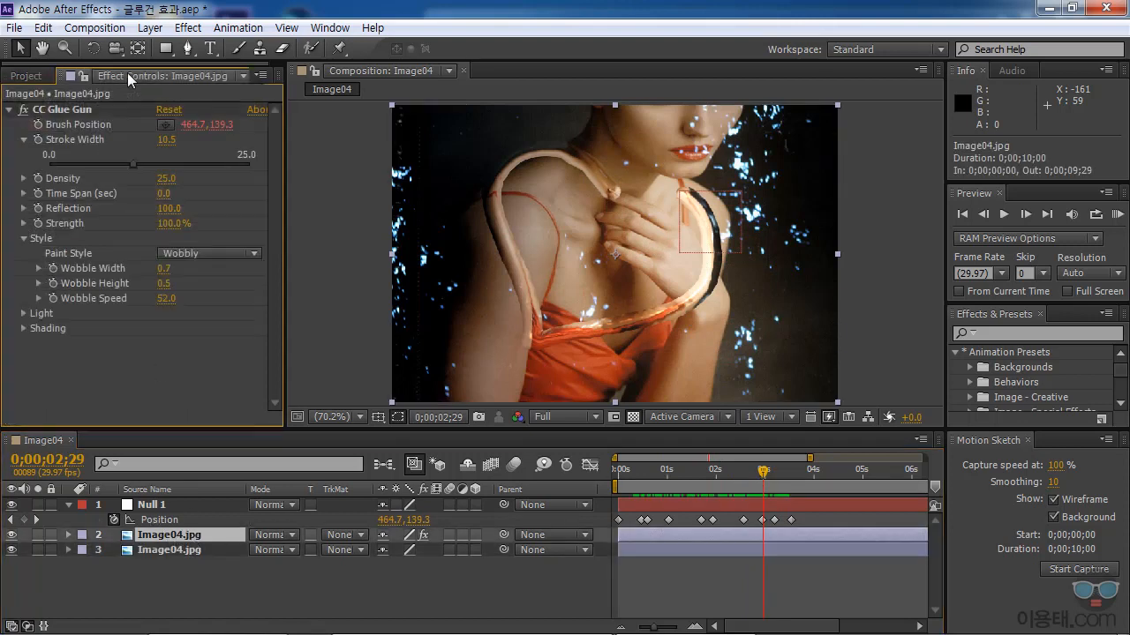
left_click(23, 314)
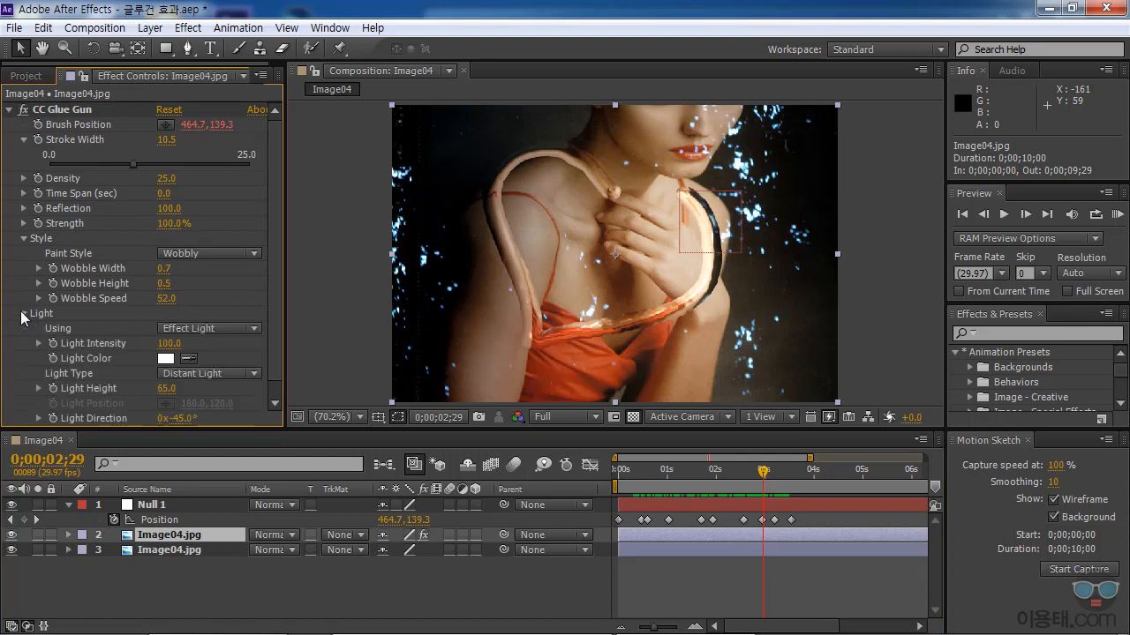
left_click_drag(155, 429, 164, 480)
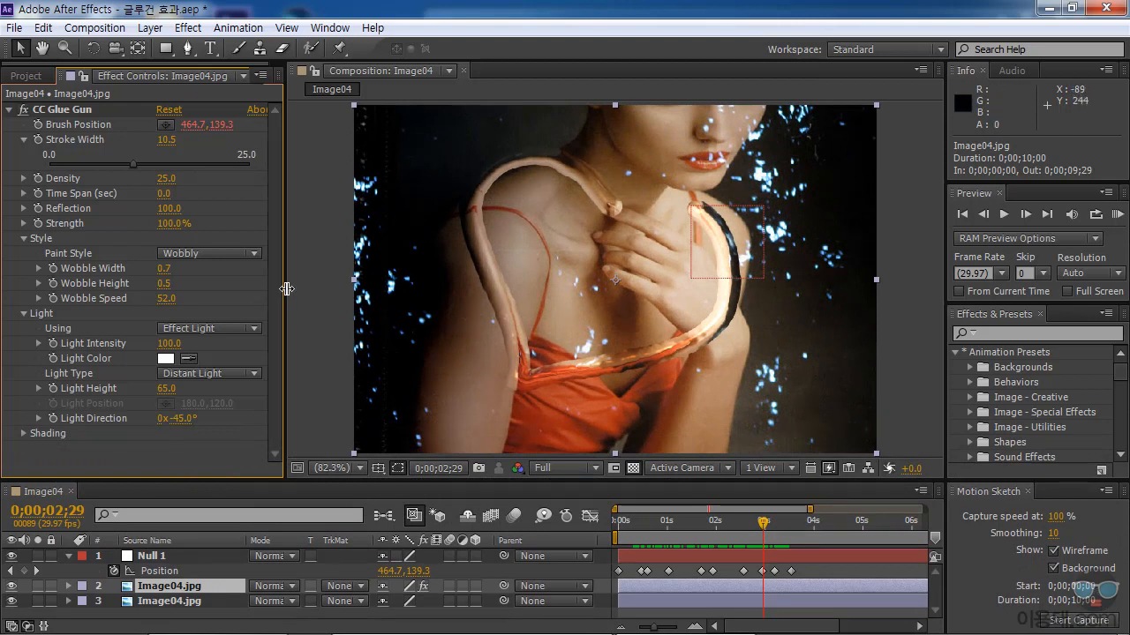
left_click(38, 418)
left_click(193, 443)
mouse_move(193, 443)
left_mouse_down()
mouse_move(201, 469)
mouse_move(172, 434)
mouse_move(193, 456)
left_mouse_up()
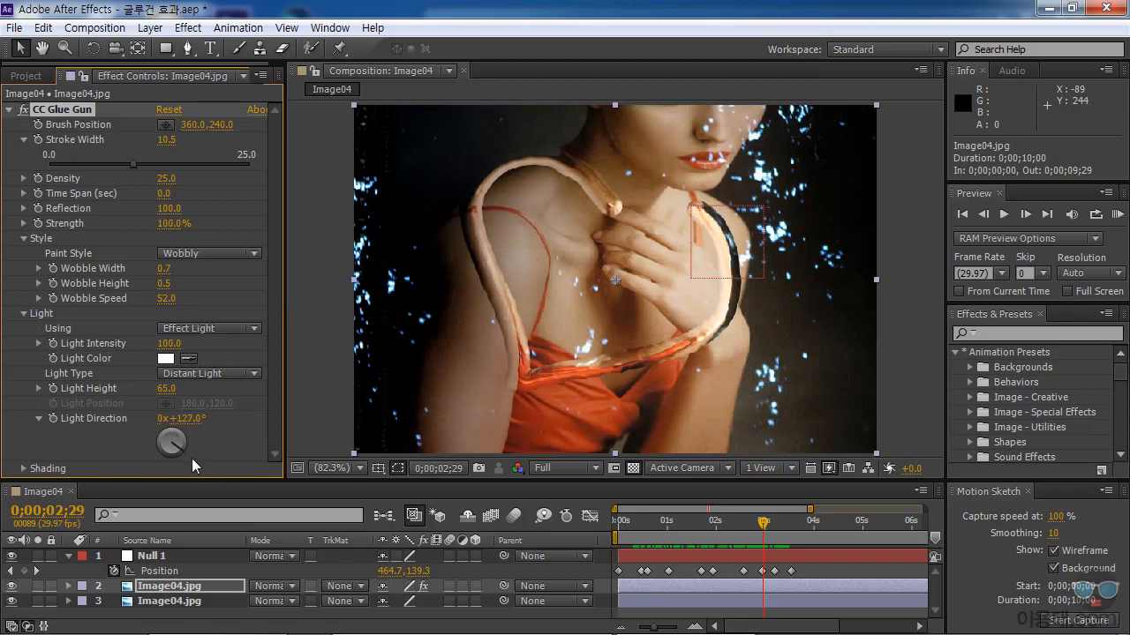
mouse_move(170, 350)
left_mouse_down()
mouse_move(289, 353)
mouse_move(215, 353)
left_mouse_up()
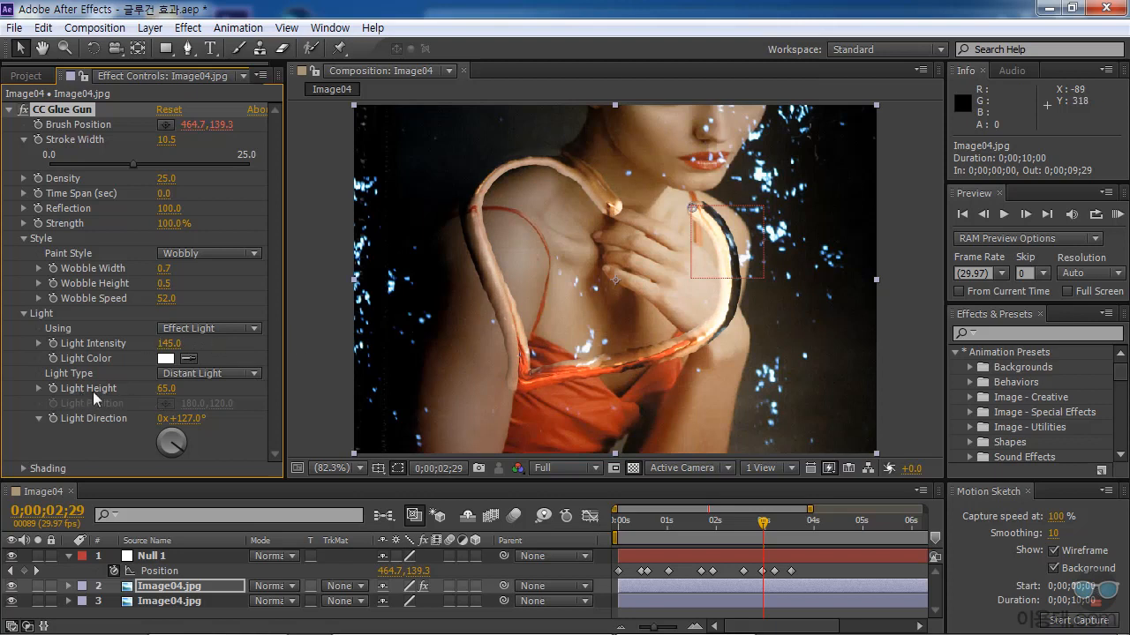
mouse_move(166, 388)
left_mouse_down()
mouse_move(191, 394)
mouse_move(179, 394)
left_mouse_up()
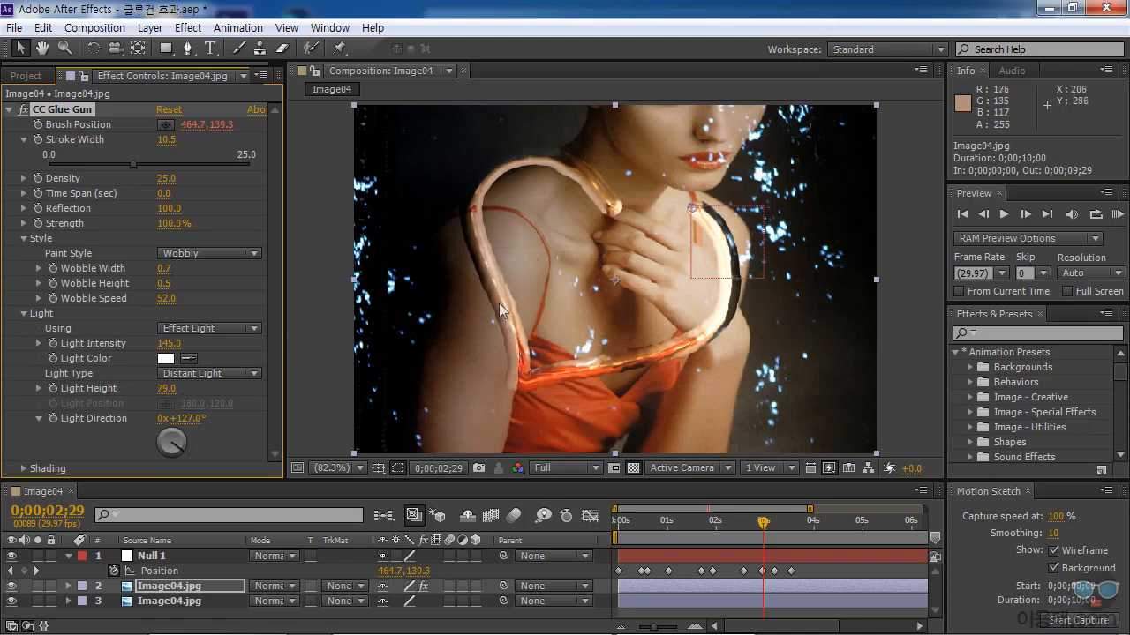
Enlarge the timeline area, move the current time to 0;00;02;11 and select the Image04.jpg layer with the glue effect
left_click(334, 468)
left_click(338, 149)
left_click_drag(543, 482, 543, 415)
mouse_move(764, 463)
left_mouse_down()
mouse_move(646, 463)
mouse_move(732, 463)
left_mouse_up()
left_click(184, 523)
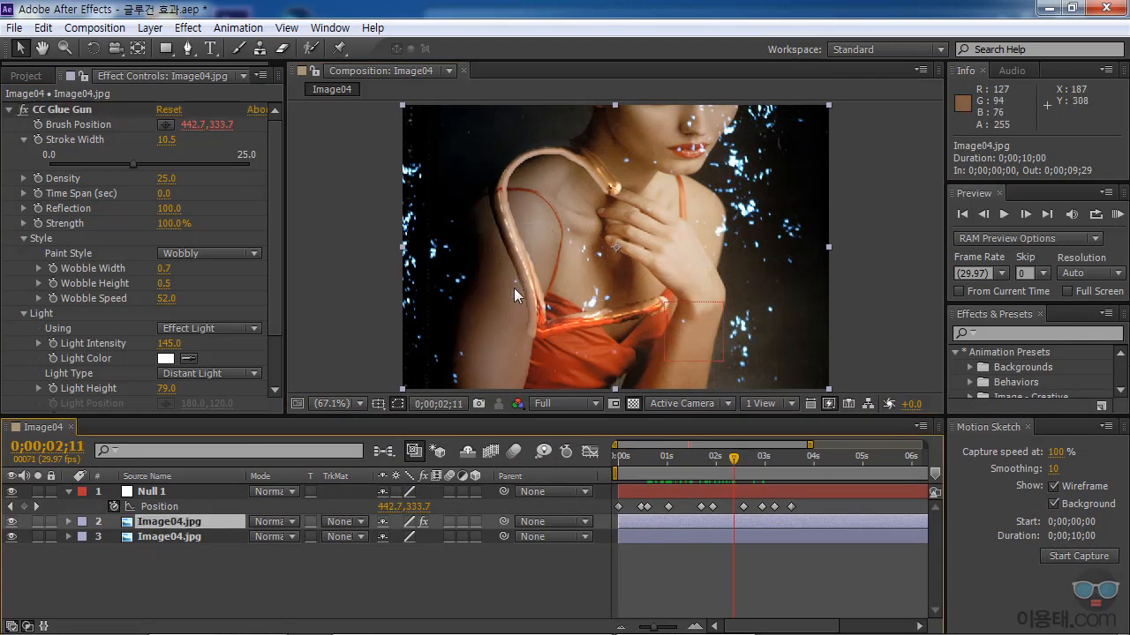
Apply a Drop Shadow layer style to the Image04.jpg layer that carries the glue stroke
left_click(188, 27)
mouse_move(261, 348)
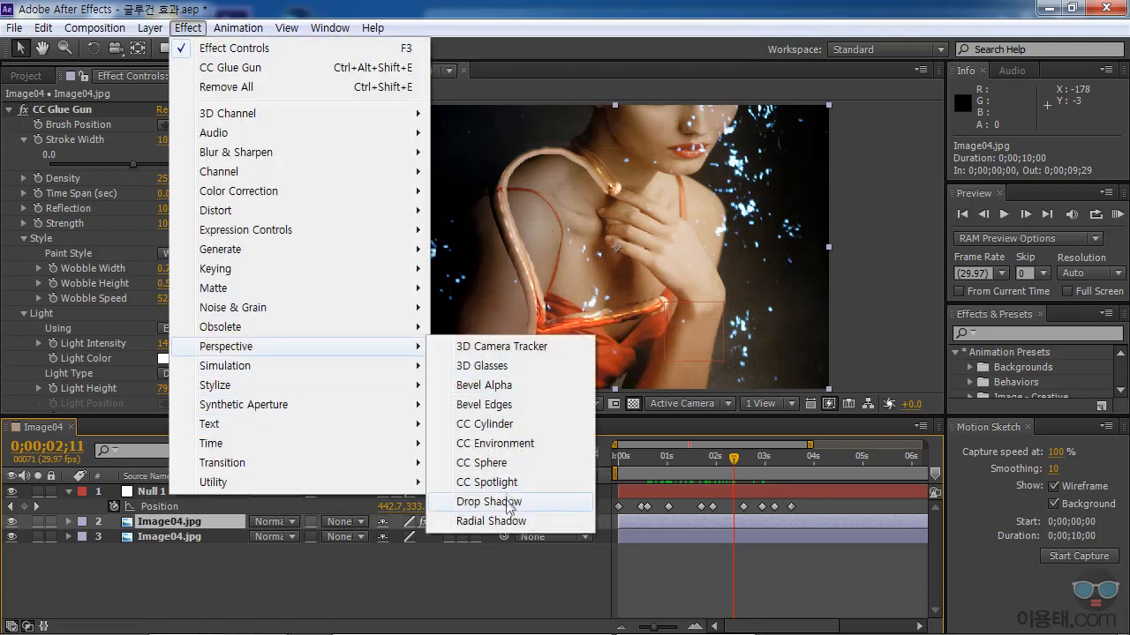
mouse_move(156, 33)
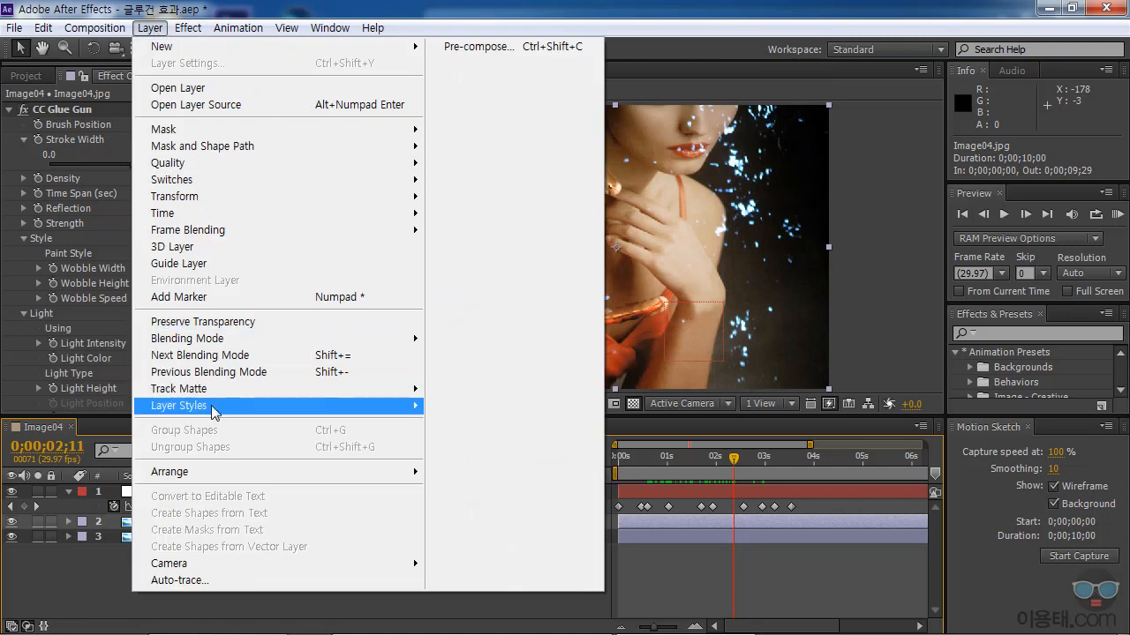
mouse_move(212, 408)
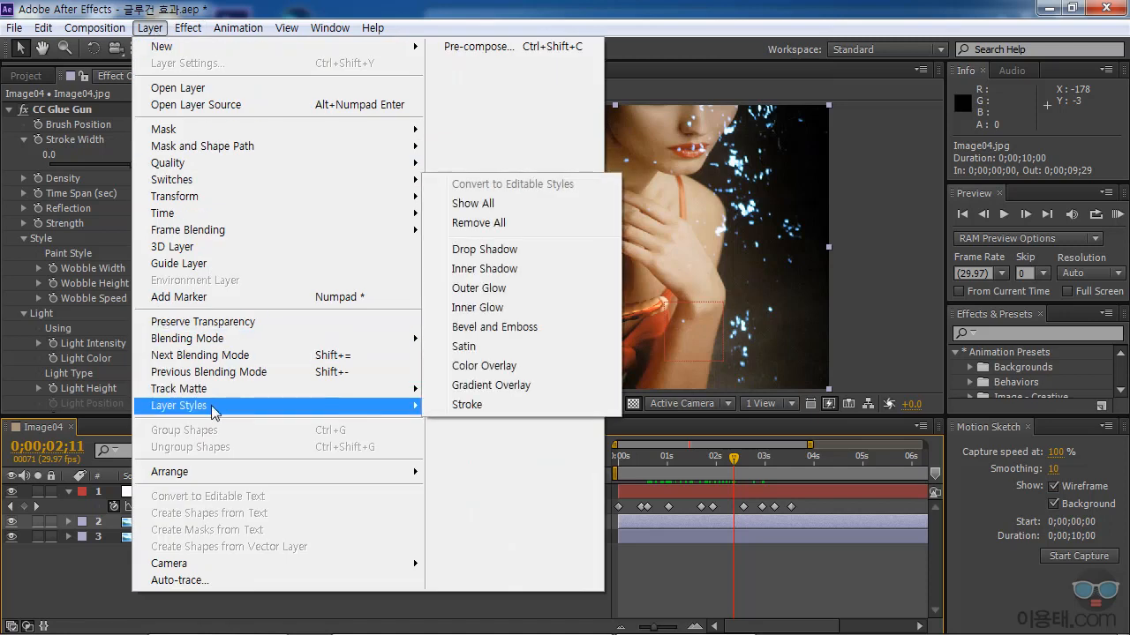
left_click(505, 253)
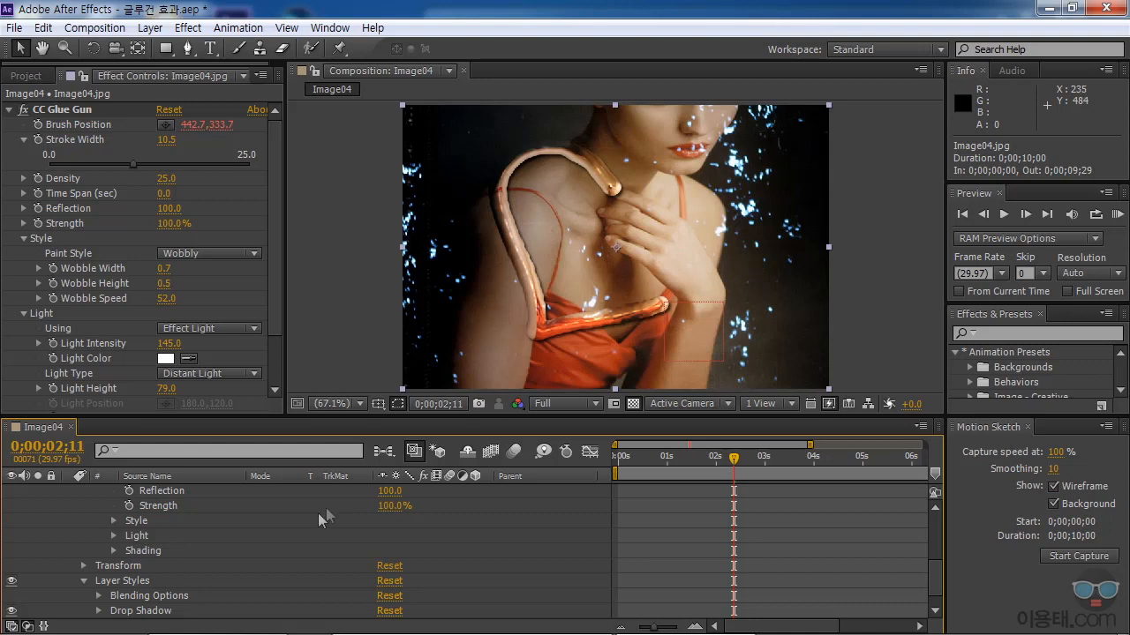
In the glue layer's Drop Shadow style, set Size to 20 and Opacity to 55%, and collapse the layer's properties
left_click(247, 545)
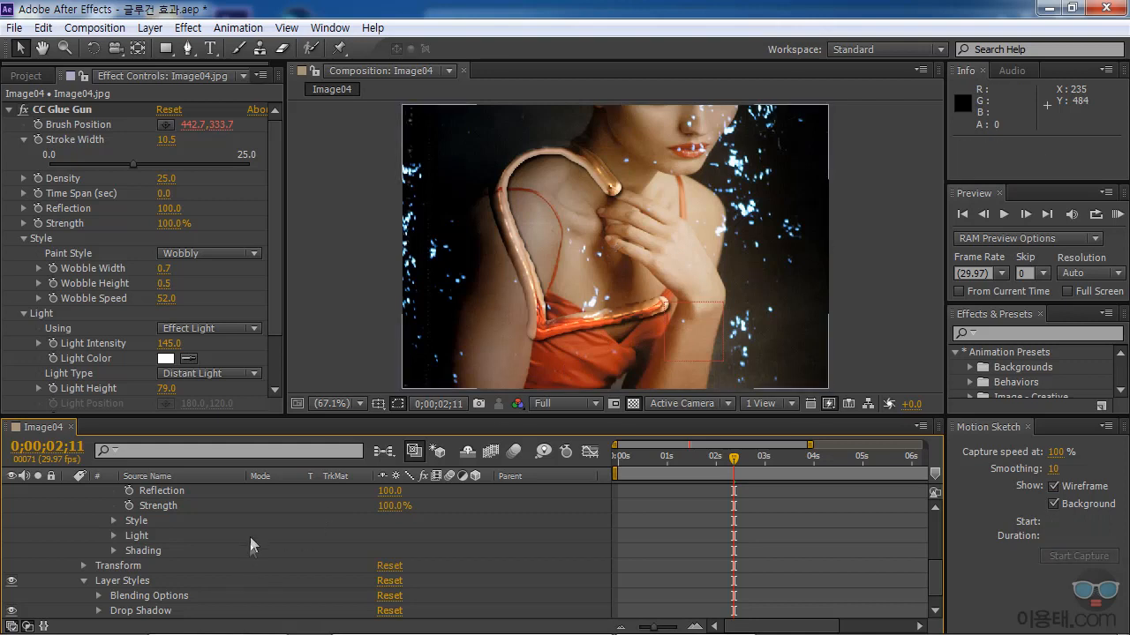
scroll(250, 530, "down", 1)
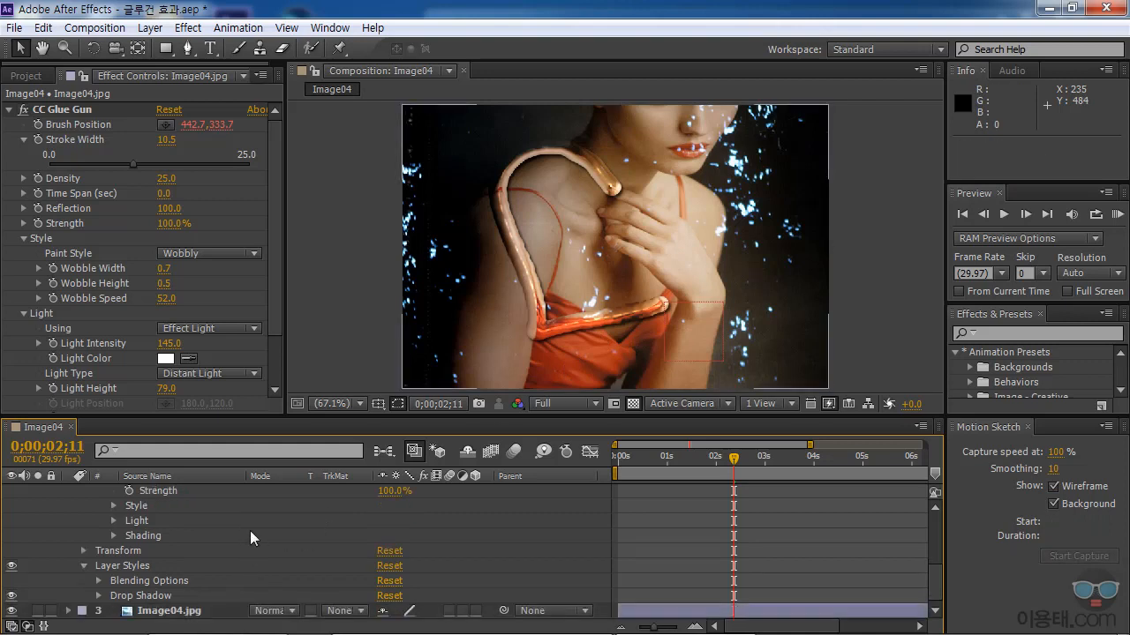
left_click(133, 566)
left_click(99, 595)
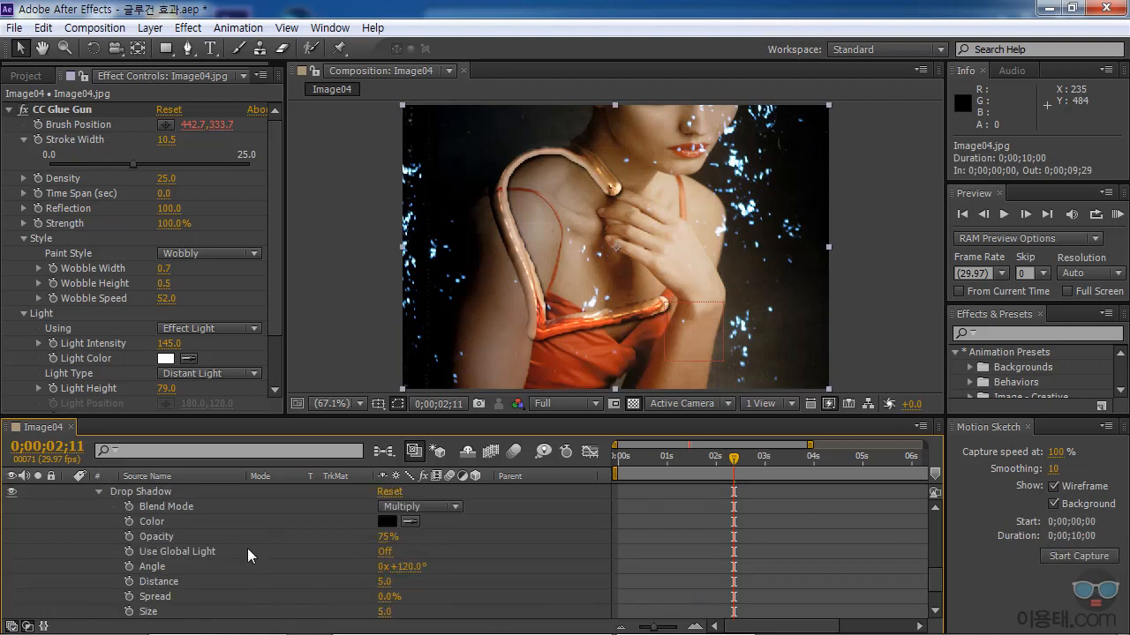
scroll(252, 568, "down", 3)
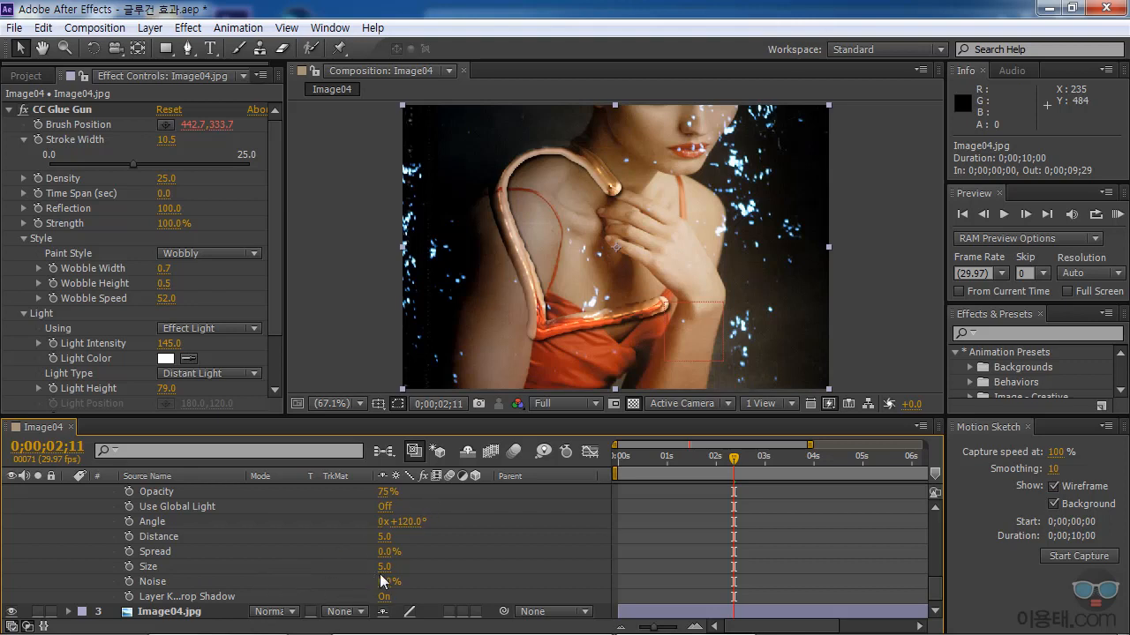
left_click_drag(383, 566, 376, 569)
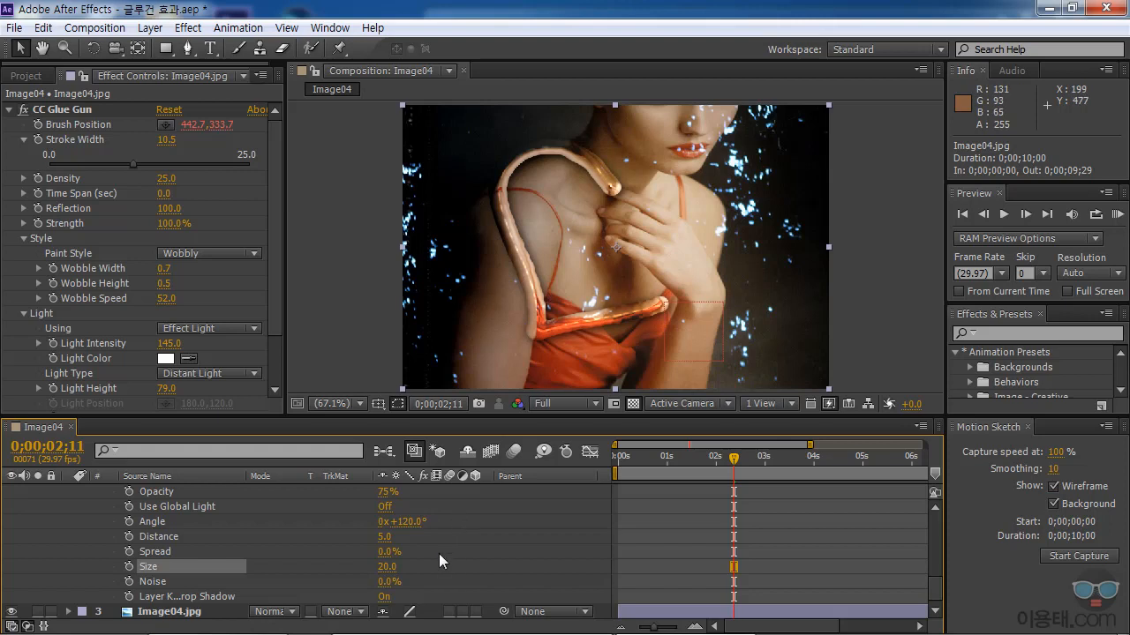
left_click_drag(385, 492, 381, 491)
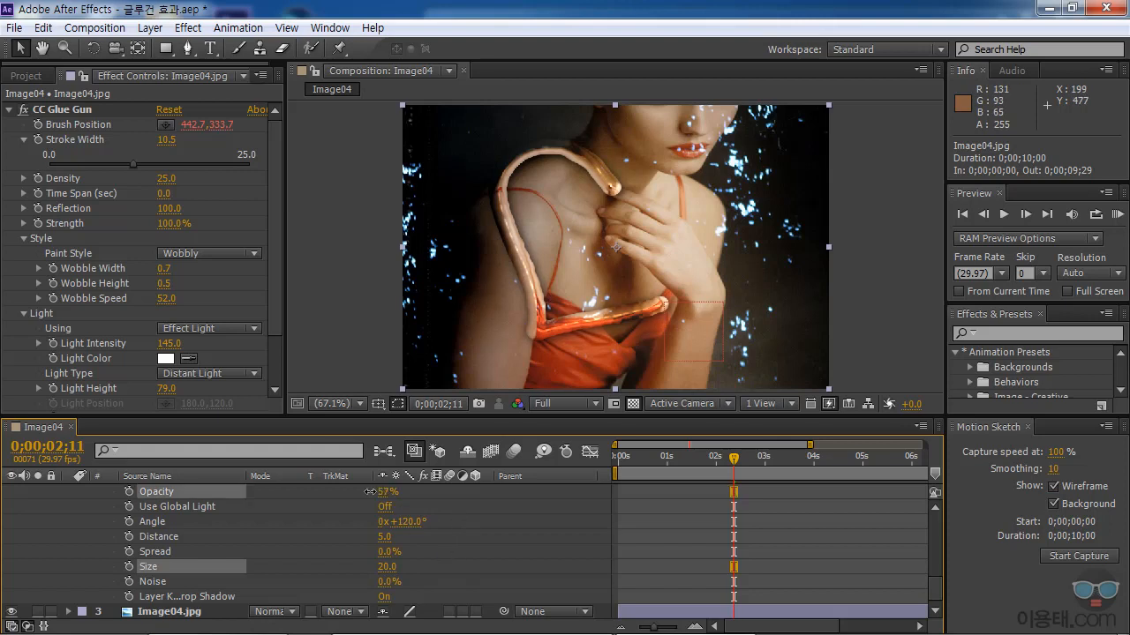
left_click(368, 492)
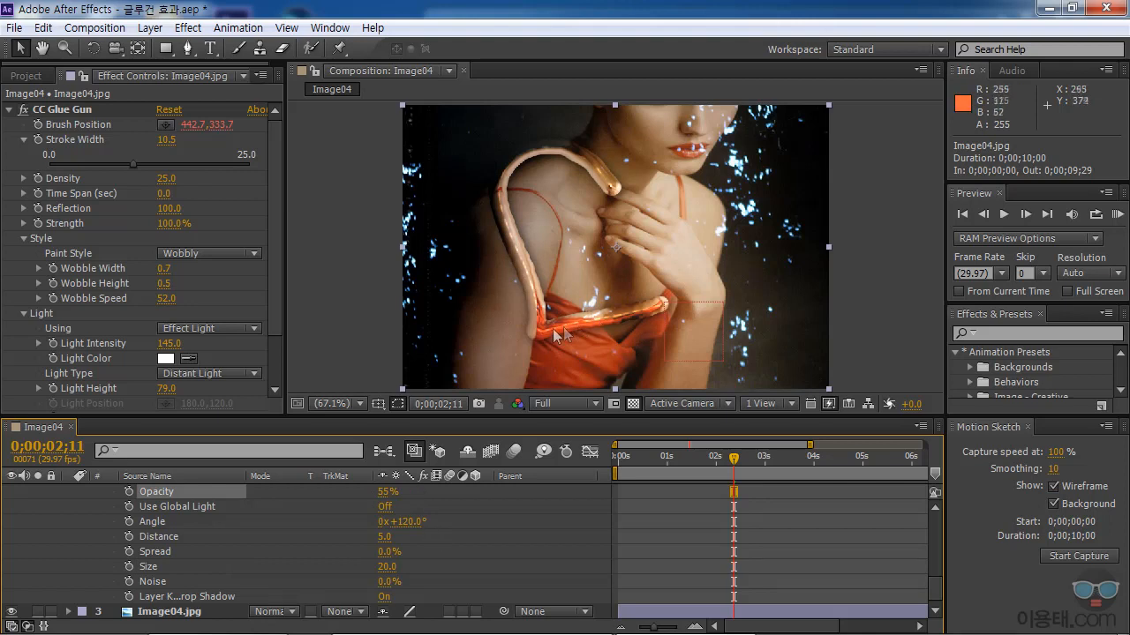
left_click(314, 528)
scroll(314, 528, "up", 4)
scroll(257, 524, "up", 2)
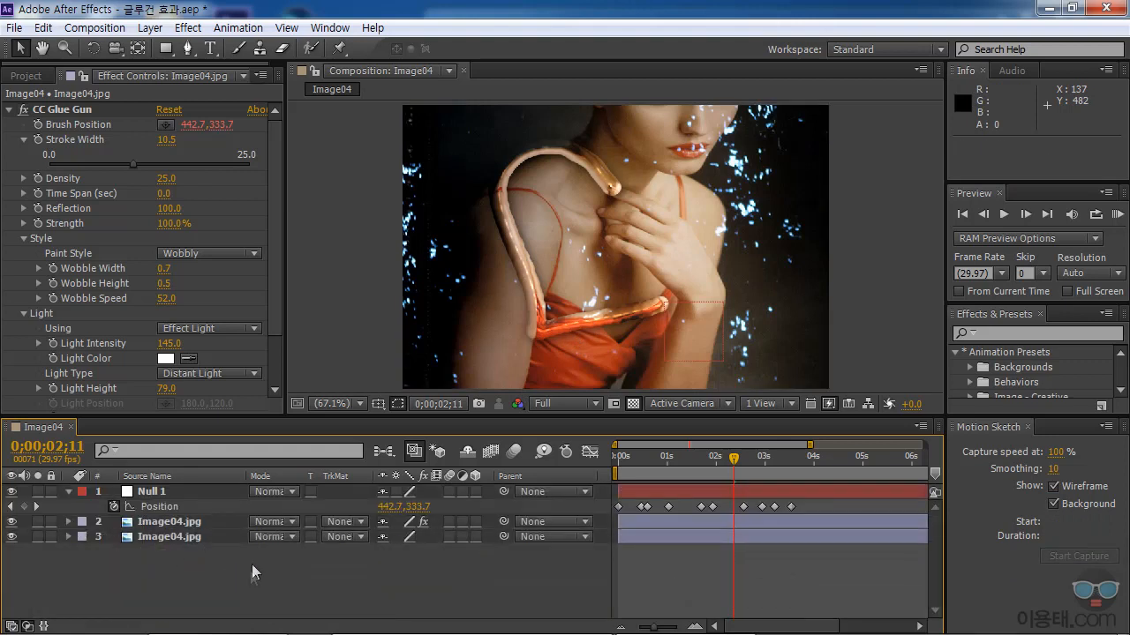
Scrub the animation back to 0;00;00;03 and add 손가락.psd to the composition as the uppermost layer above Null 1
mouse_move(742, 465)
left_mouse_down()
mouse_move(662, 473)
mouse_move(756, 488)
mouse_move(764, 481)
mouse_move(749, 478)
mouse_move(769, 477)
mouse_move(622, 467)
left_mouse_up()
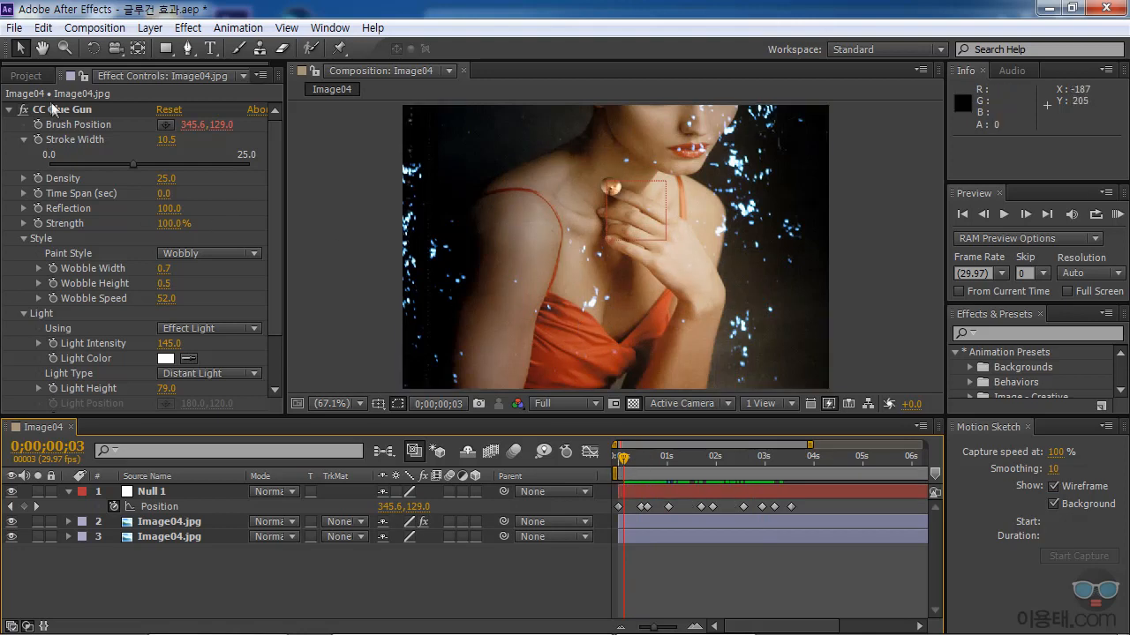
left_click(26, 76)
left_click(54, 284)
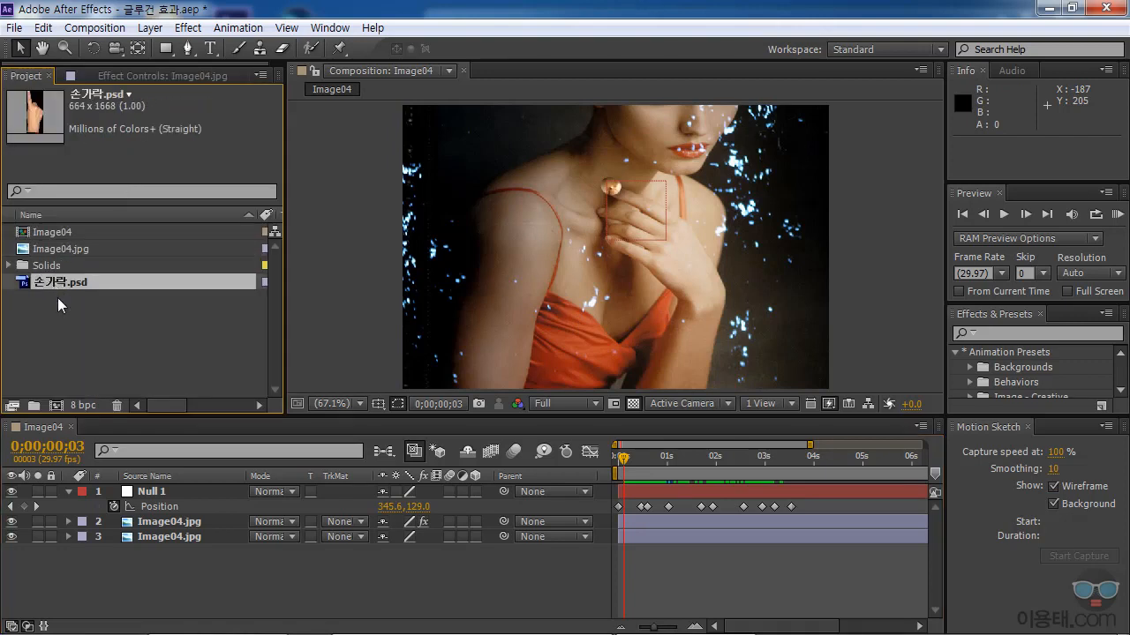
left_click_drag(24, 288, 170, 489)
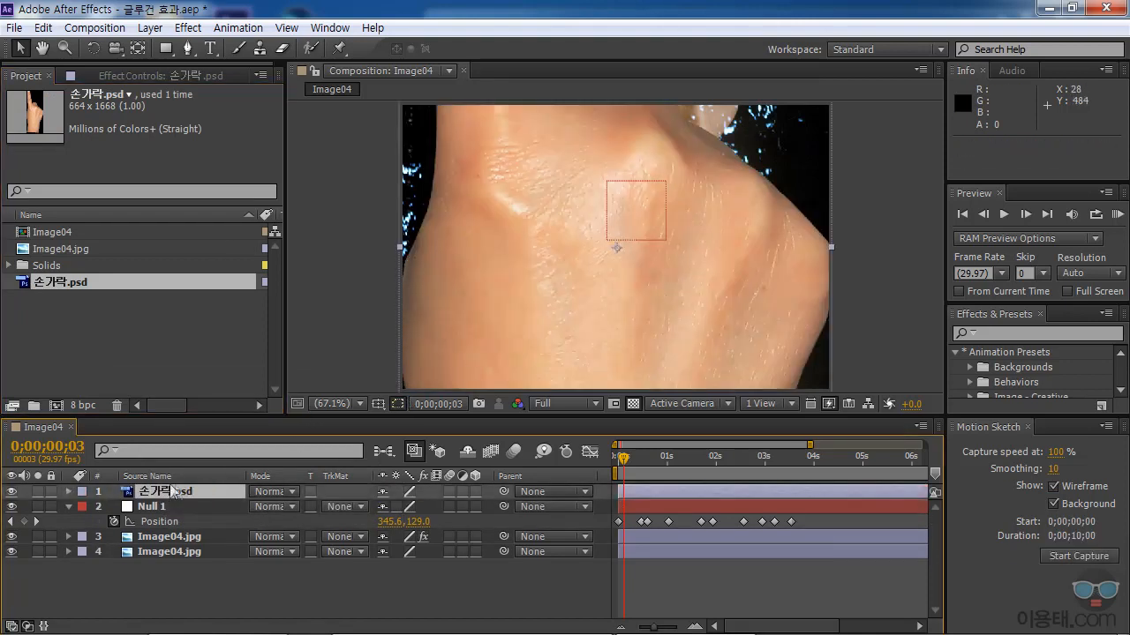
Scale the 손가락.psd layer to 32% and move the hand so its fingertip sits near the start of the glue stroke
key("s")
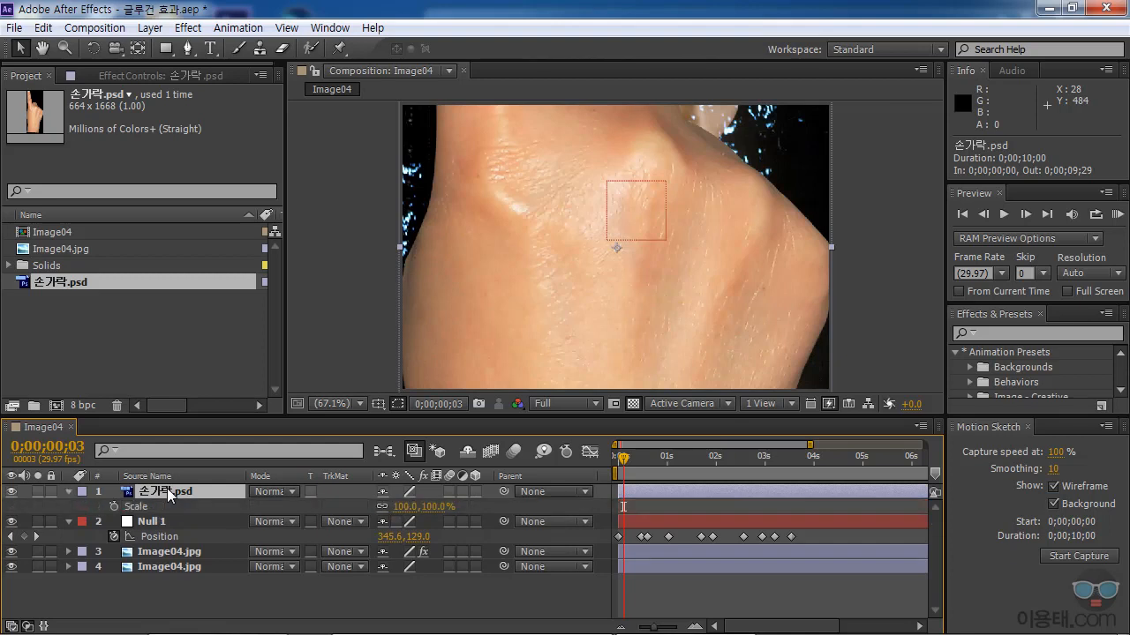
left_click_drag(403, 513, 343, 513)
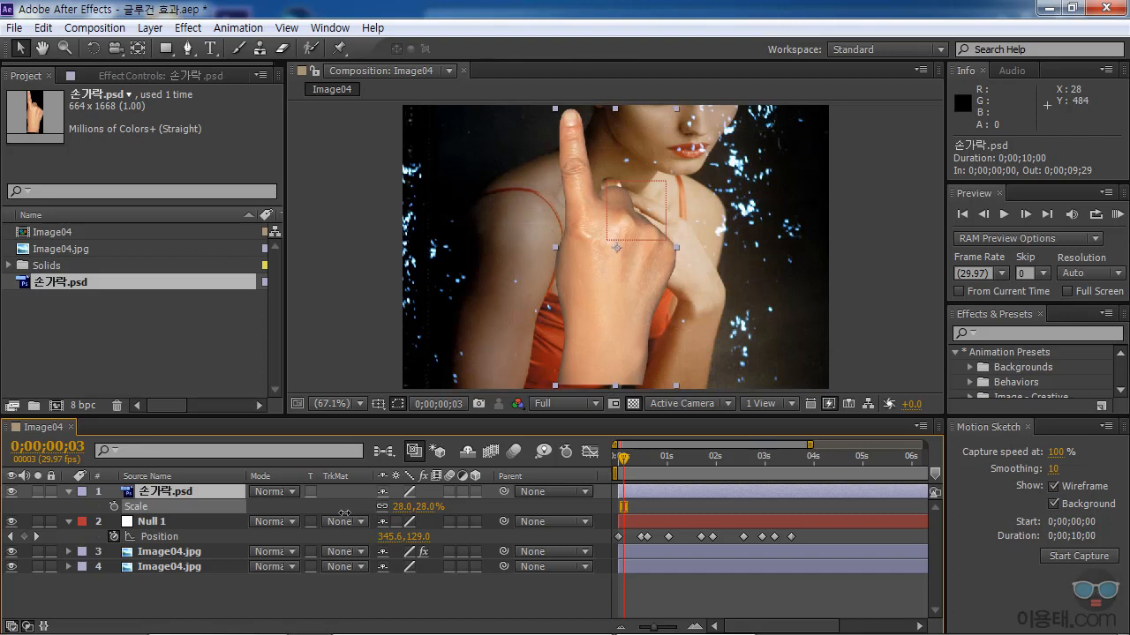
left_click_drag(594, 247, 635, 311)
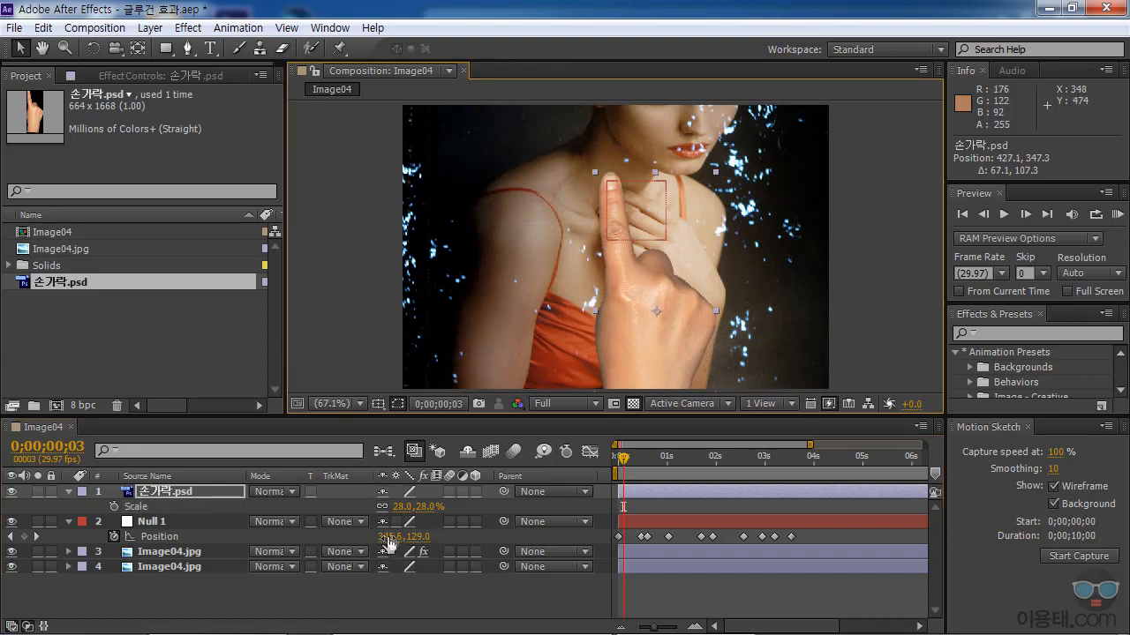
left_click_drag(401, 512, 415, 510)
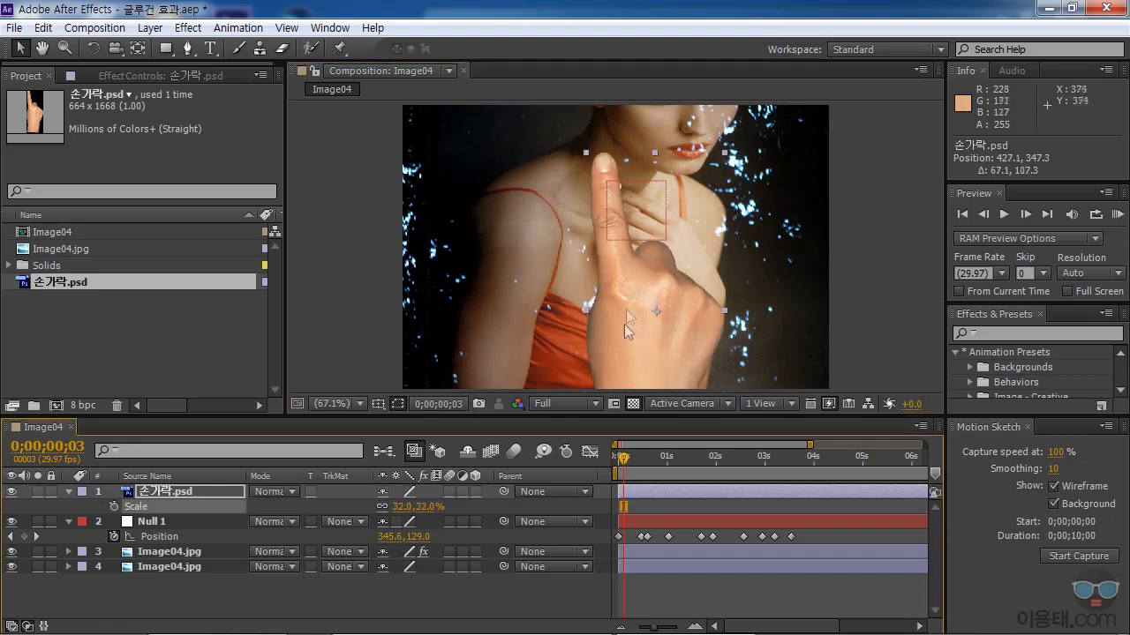
Try placing the finger image by hand around the glue stroke's starting point, with the current time at 0;00;00;27
mouse_move(656, 329)
left_mouse_down()
mouse_move(574, 328)
mouse_move(645, 331)
left_mouse_up()
left_click_drag(623, 459, 662, 462)
mouse_move(642, 326)
left_mouse_down()
mouse_move(609, 305)
mouse_move(534, 340)
mouse_move(543, 325)
mouse_move(650, 331)
mouse_move(600, 303)
mouse_move(661, 331)
left_mouse_up()
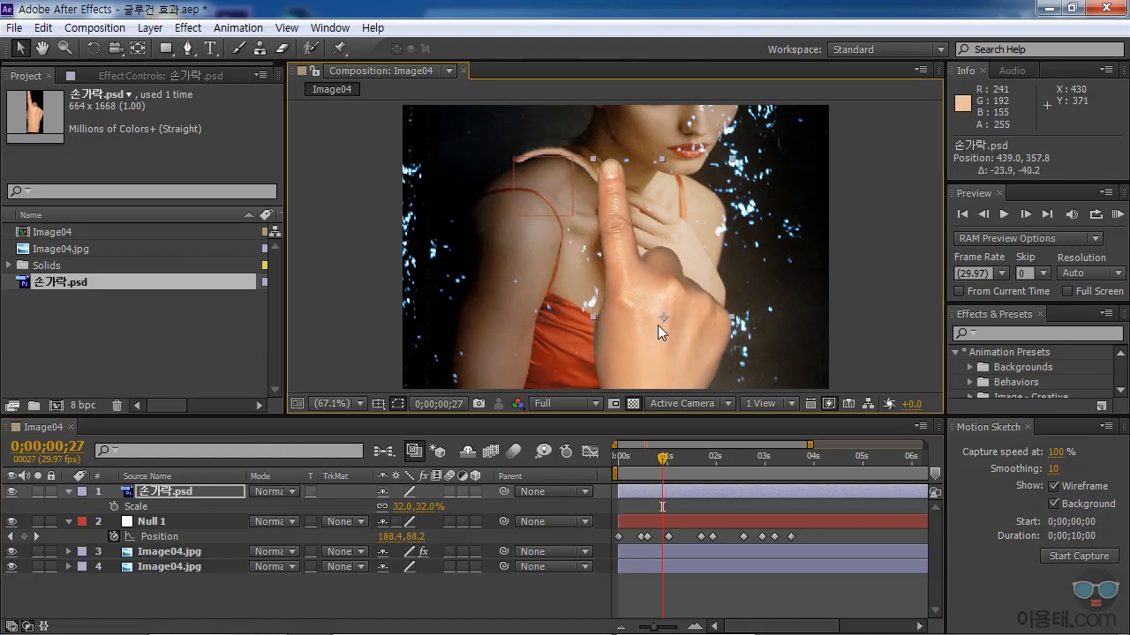
left_click_drag(653, 325, 641, 324)
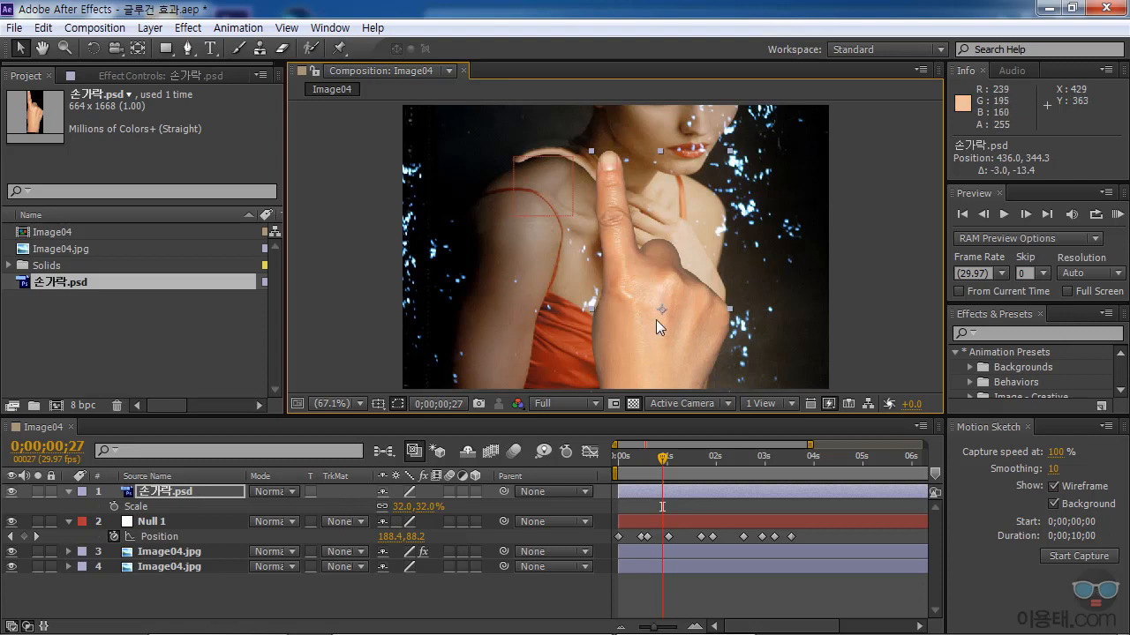
left_click_drag(666, 323, 719, 341)
Move the finger layer's anchor point to the fingertip with the Pan Behind tool, and reposition the layer at about 406, 164
left_click(138, 49)
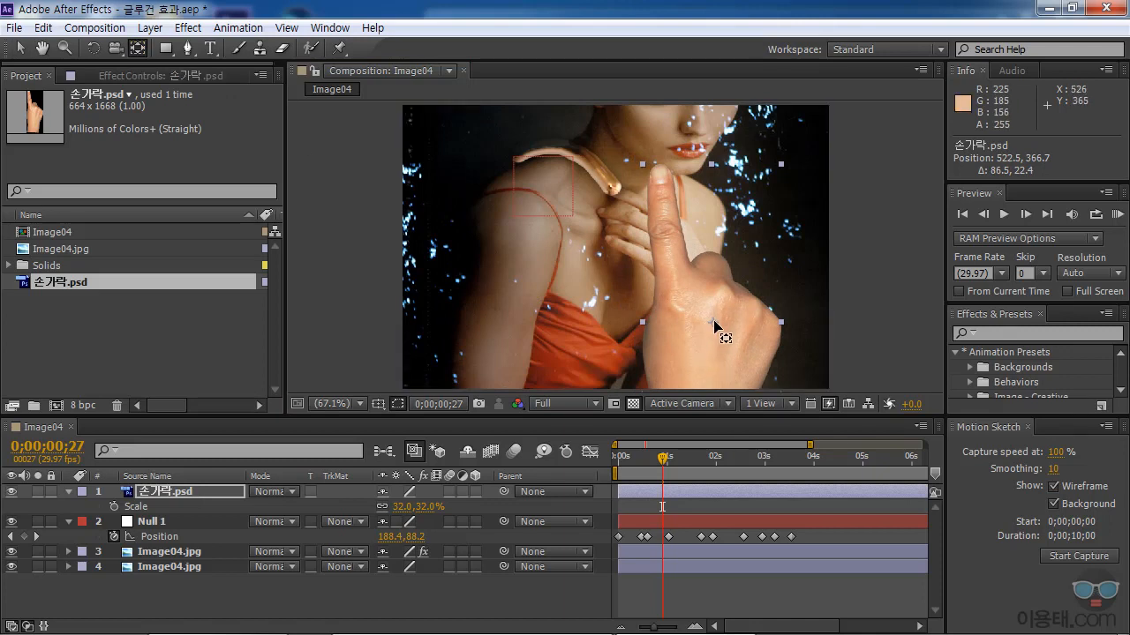
left_click_drag(713, 323, 662, 181)
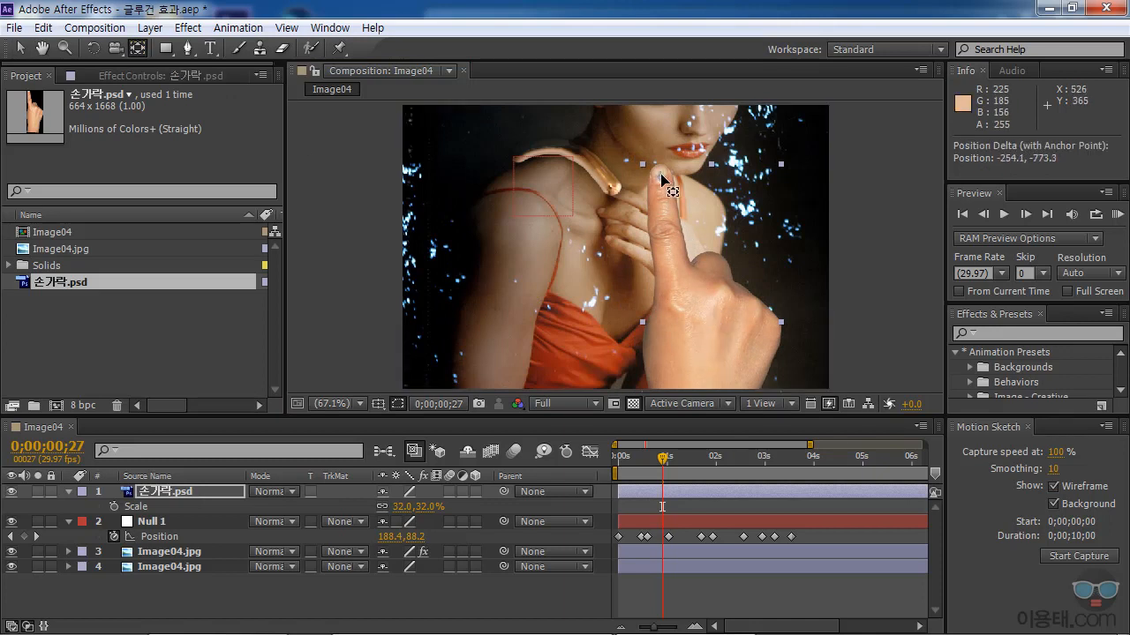
left_click_drag(662, 181, 660, 175)
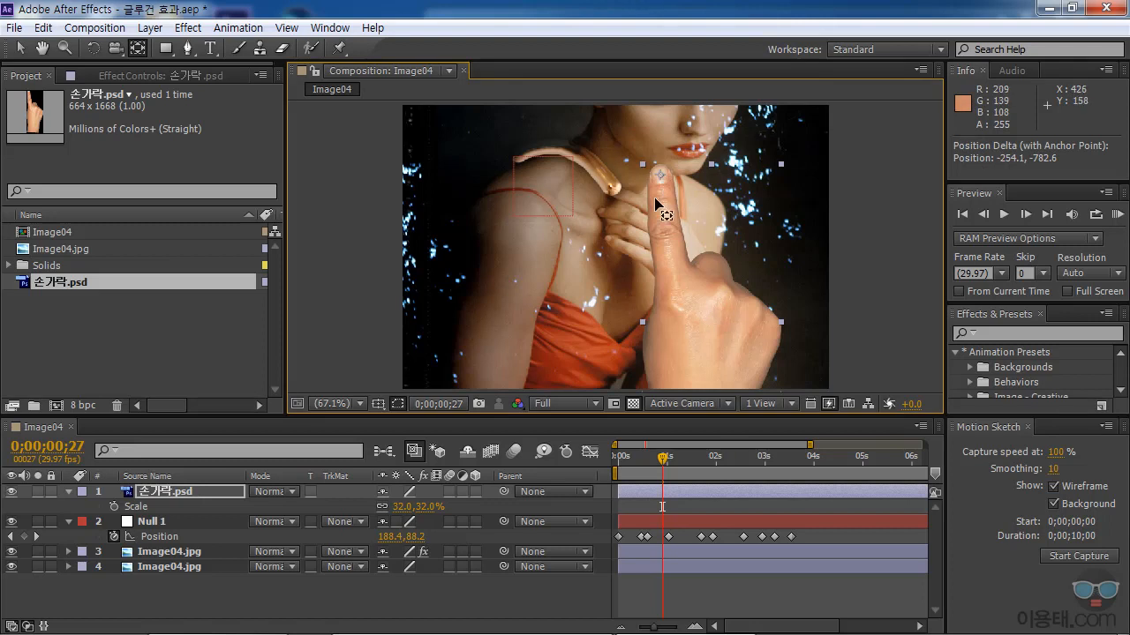
left_click(19, 48)
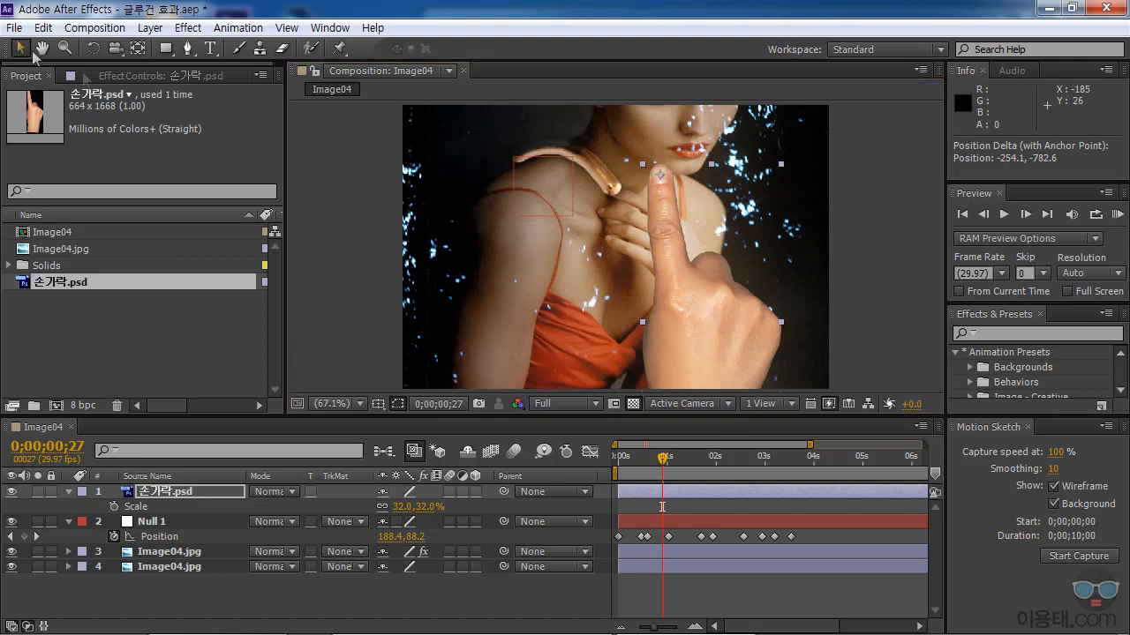
left_click_drag(676, 296, 660, 331)
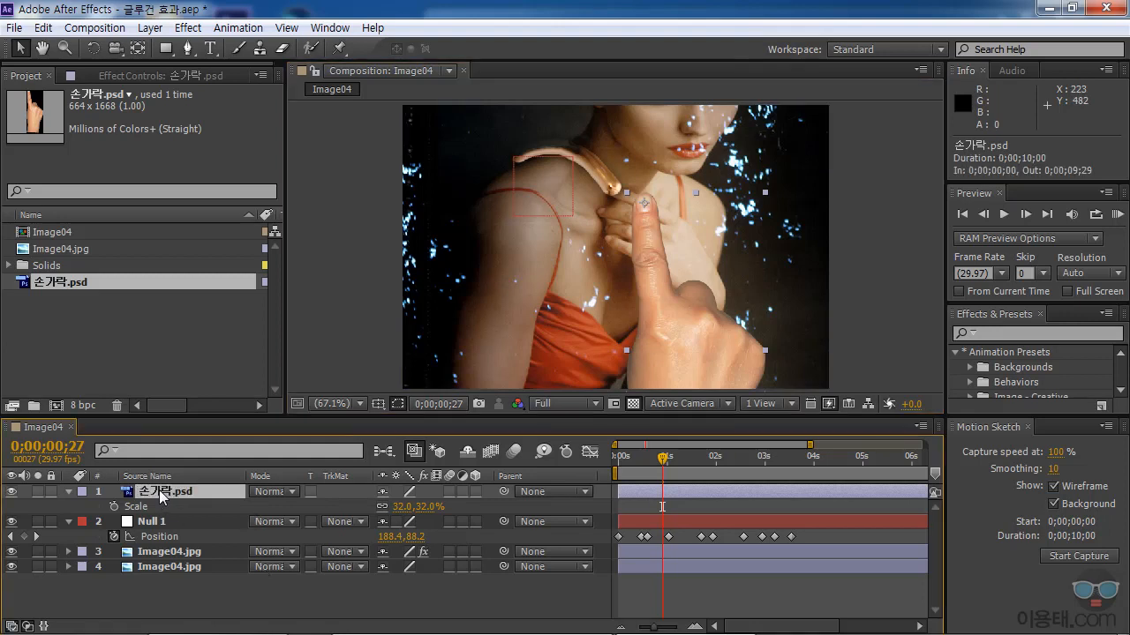
Link the finger layer's Position to Null 1's Position with an expression, and scrub the animation to 0;00;03;14
key("p")
left_click(148, 509)
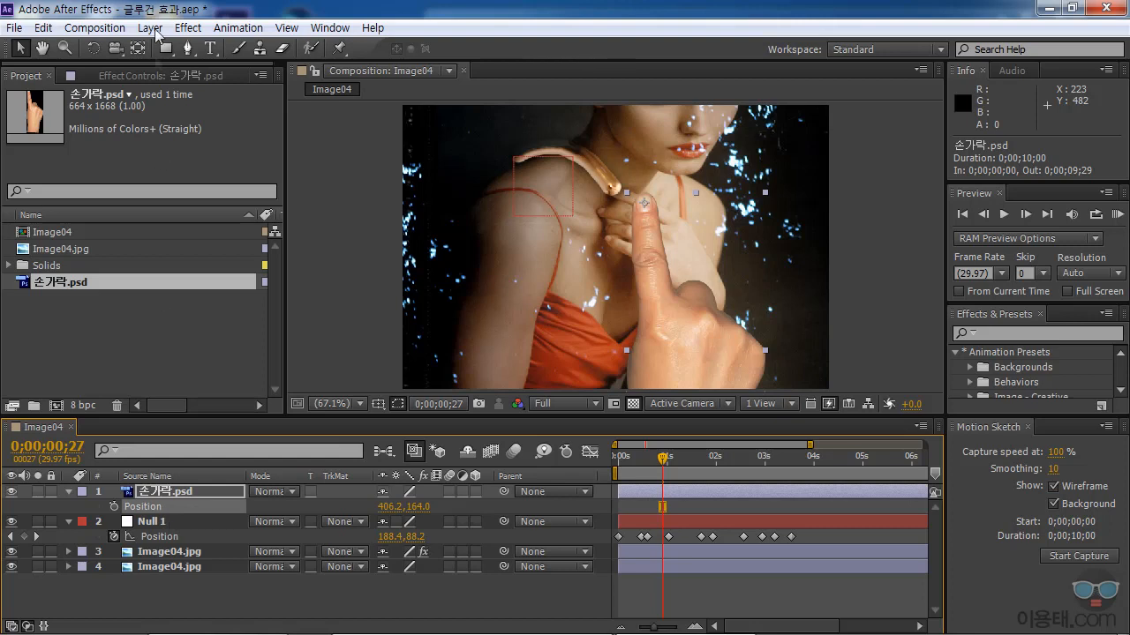
left_click(238, 27)
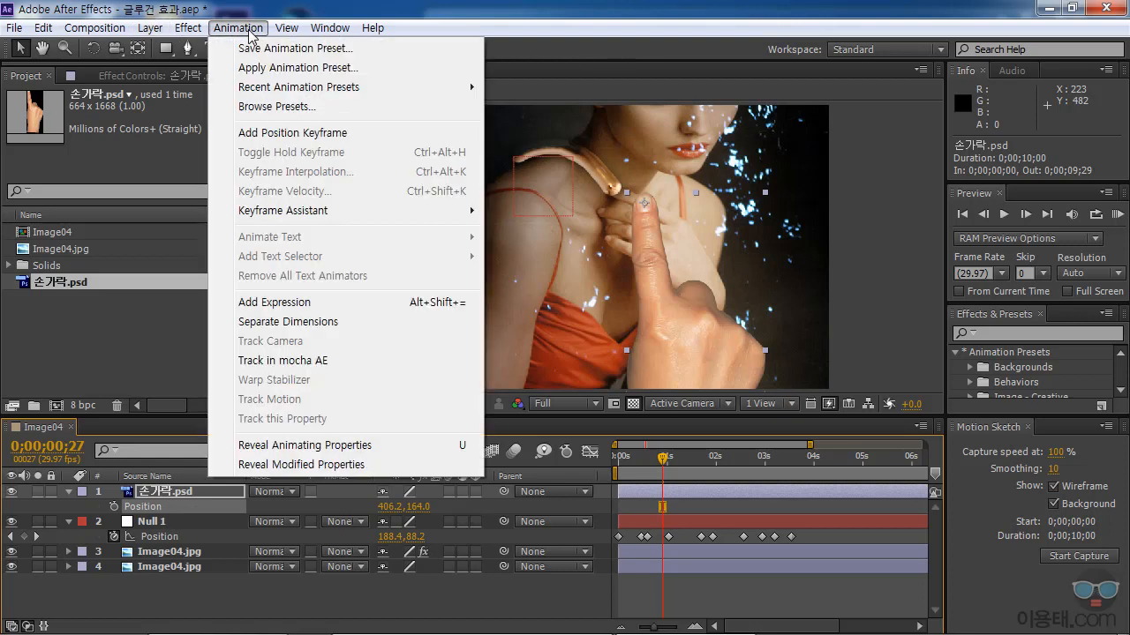
left_click(283, 302)
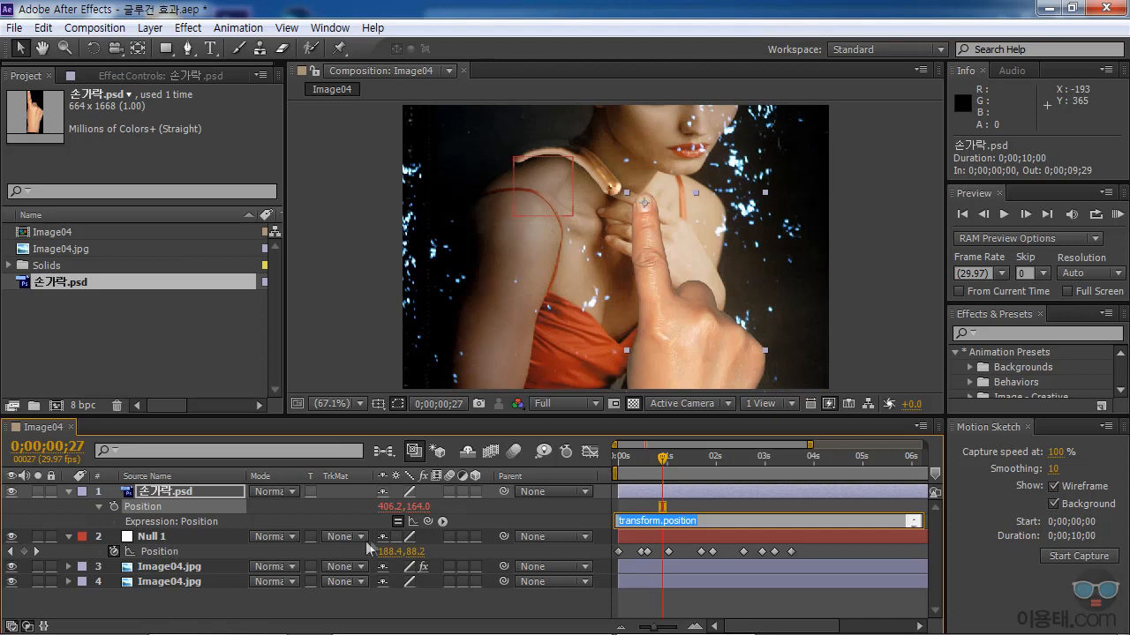
left_click_drag(428, 521, 165, 557)
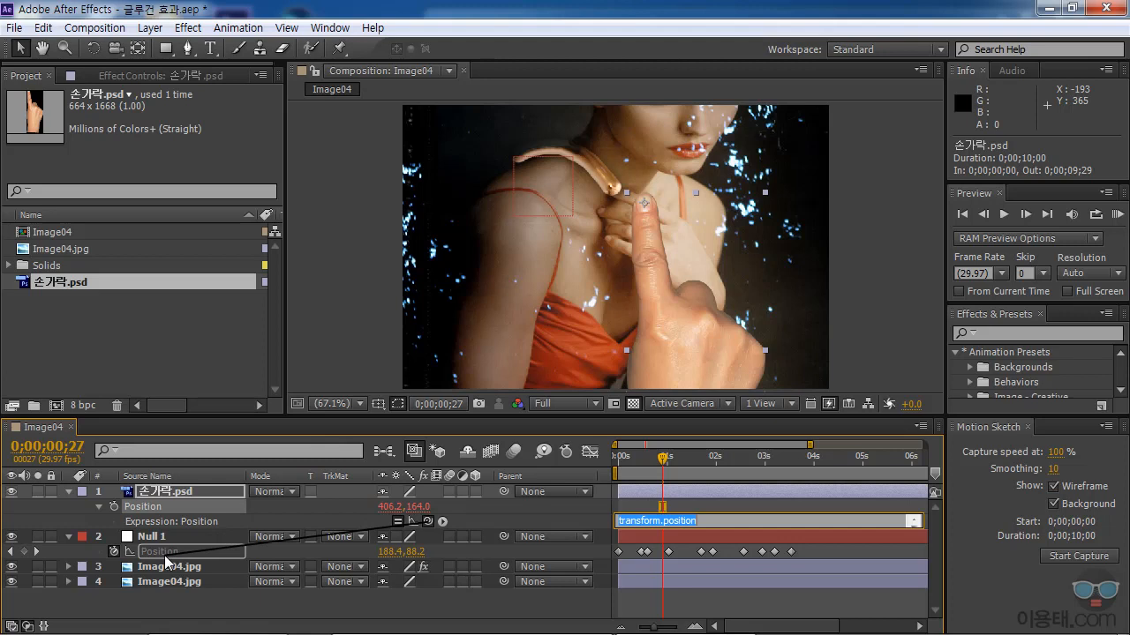
left_click_drag(164, 555, 165, 555)
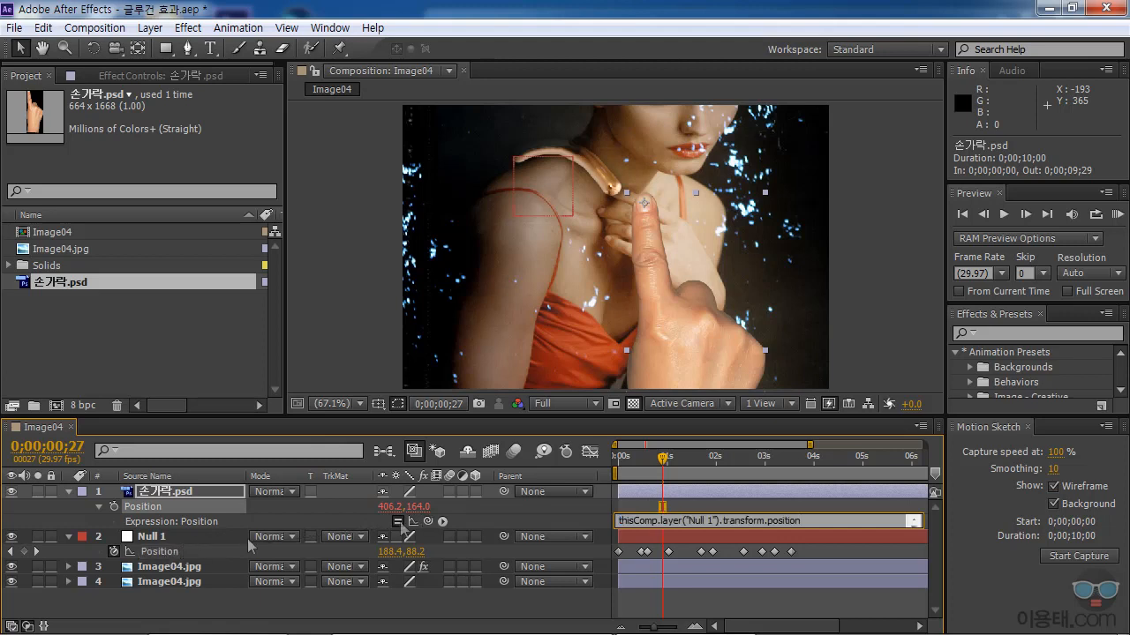
left_click_drag(668, 472, 788, 467)
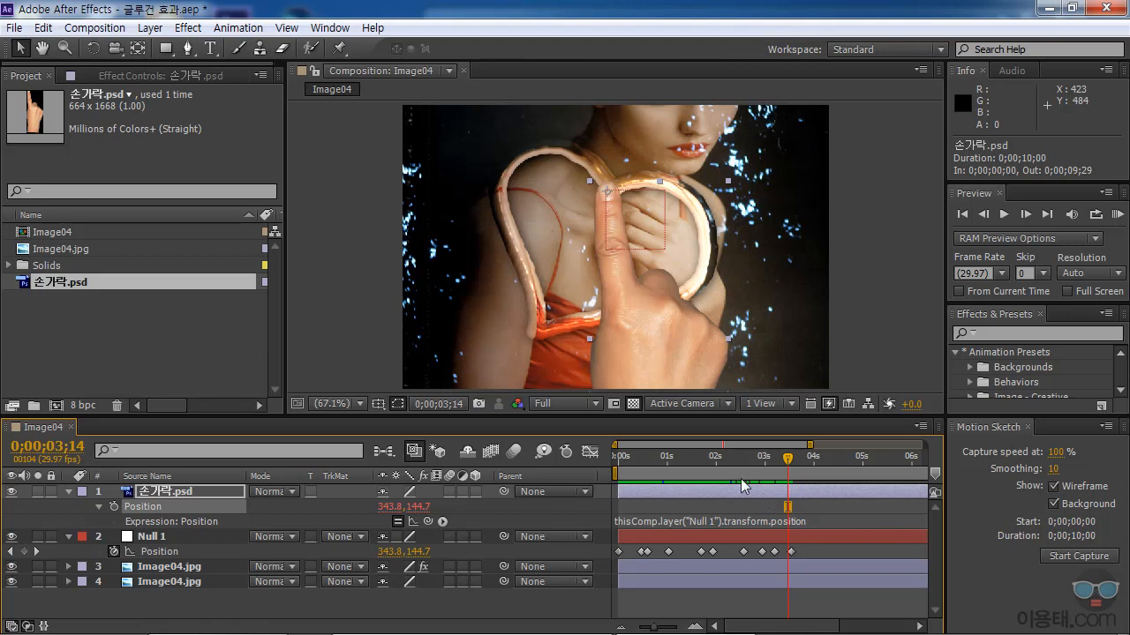
Apply the Perspective effect Drop Shadow to the 손가락.psd layer
left_click(167, 497)
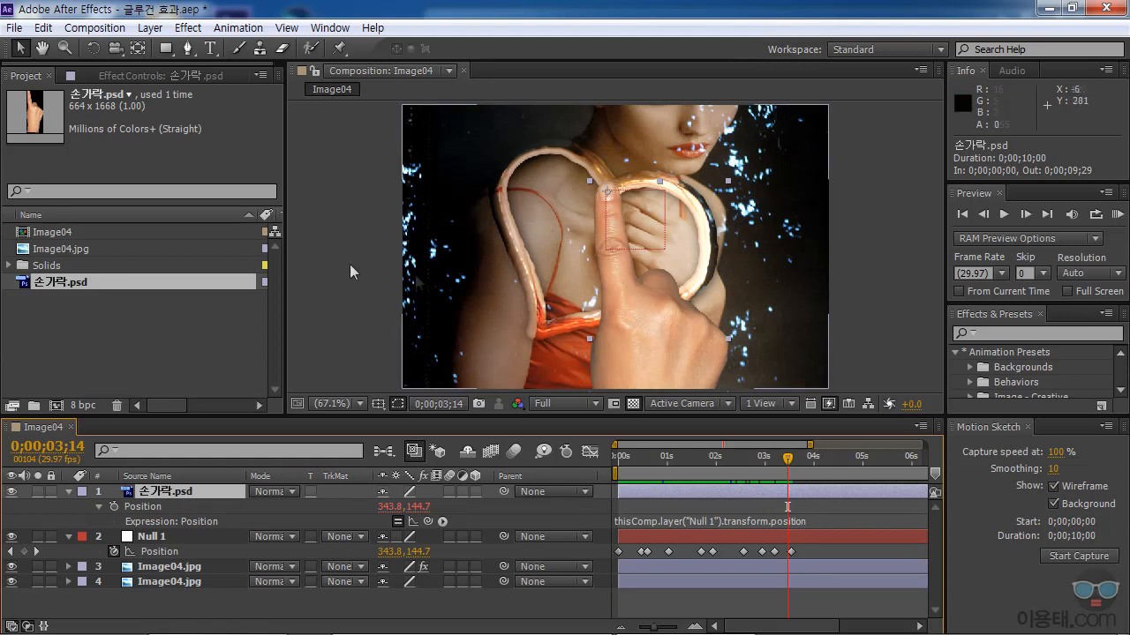
left_click(188, 28)
mouse_move(253, 347)
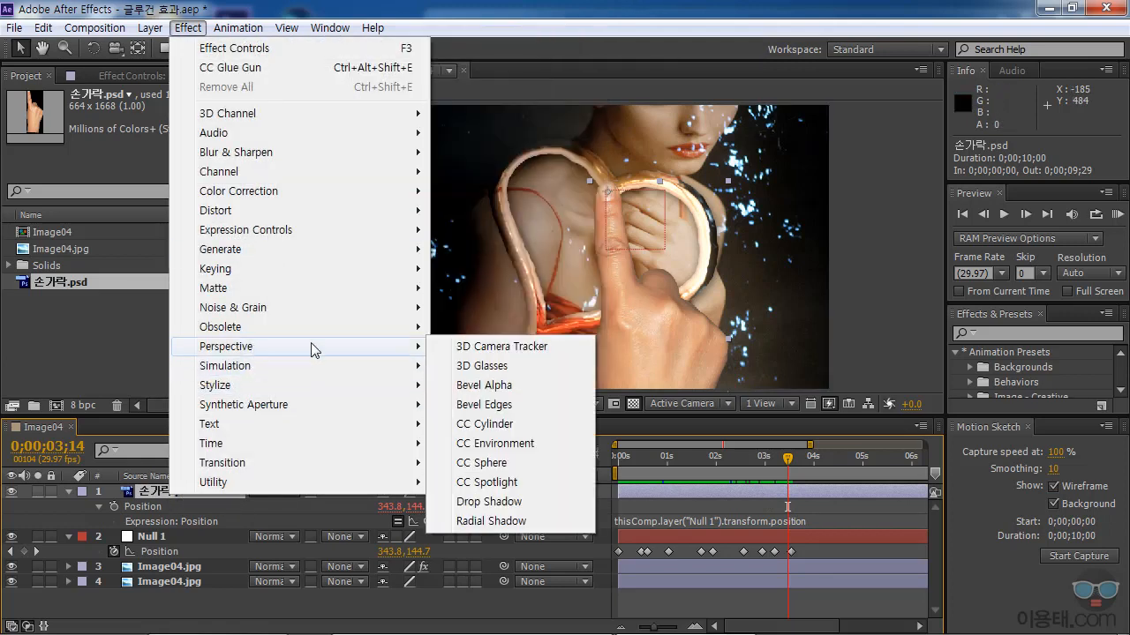
left_click(515, 505)
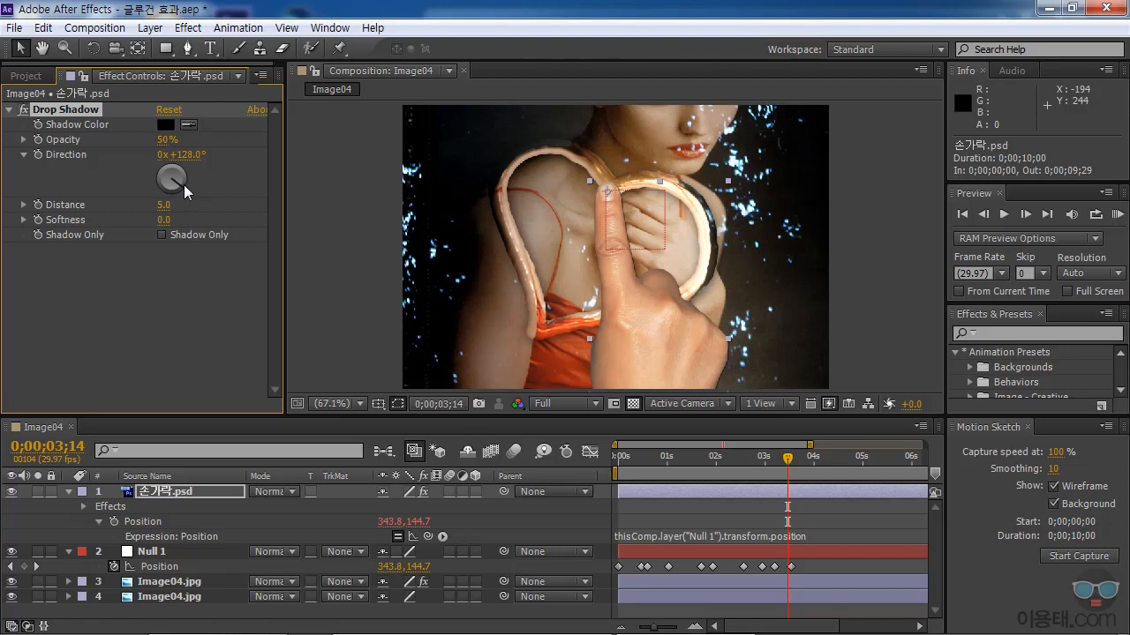
Set the finger layer's Drop Shadow to Distance 32.8 and Softness 66.1, and compare the image with the effect off and on
left_click(24, 205)
left_click_drag(61, 234, 106, 238)
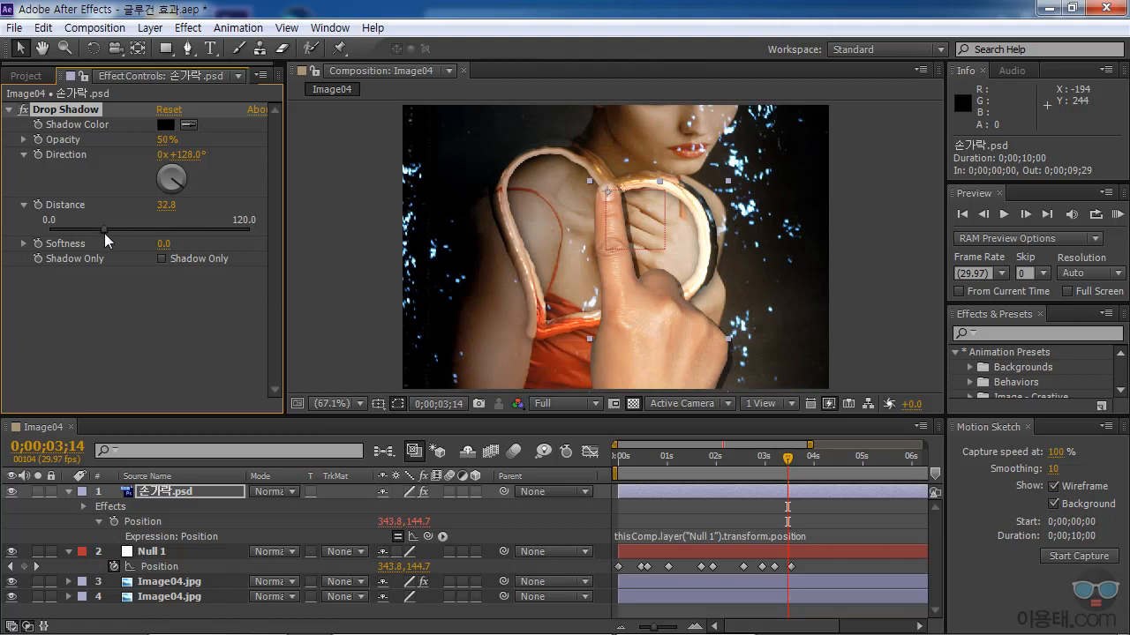
left_click(24, 243)
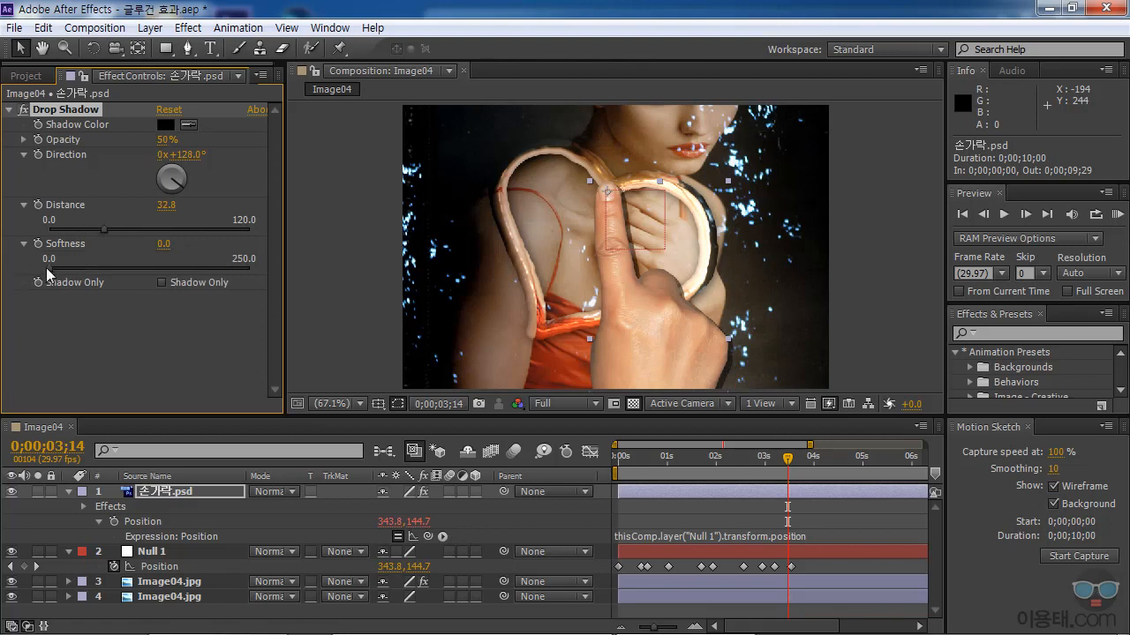
left_click_drag(47, 268, 75, 268)
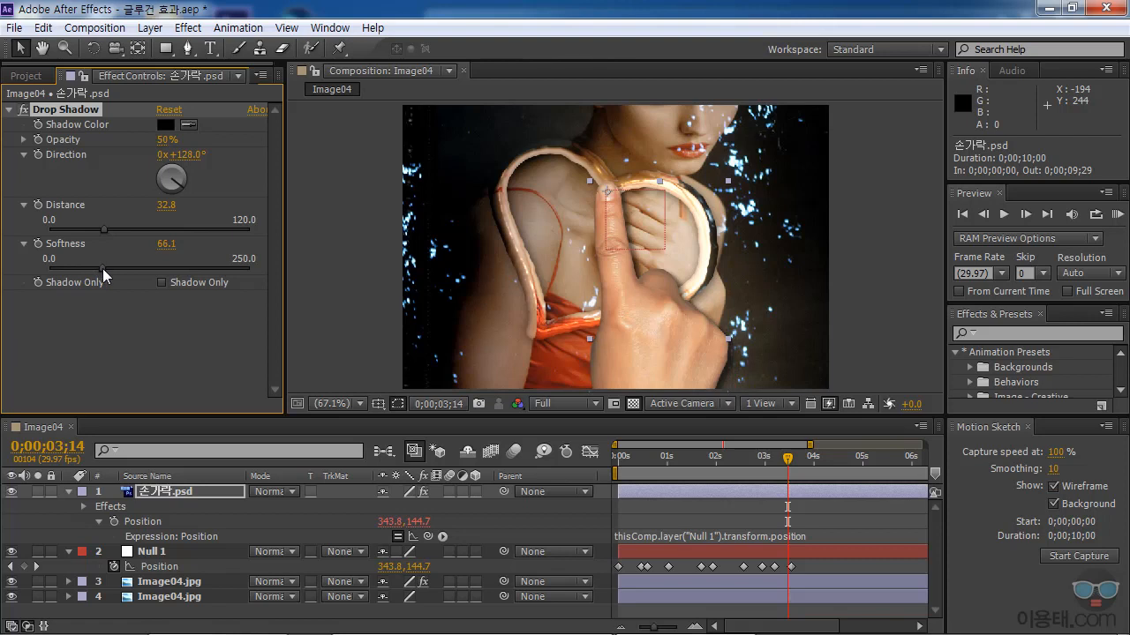
left_click(23, 109)
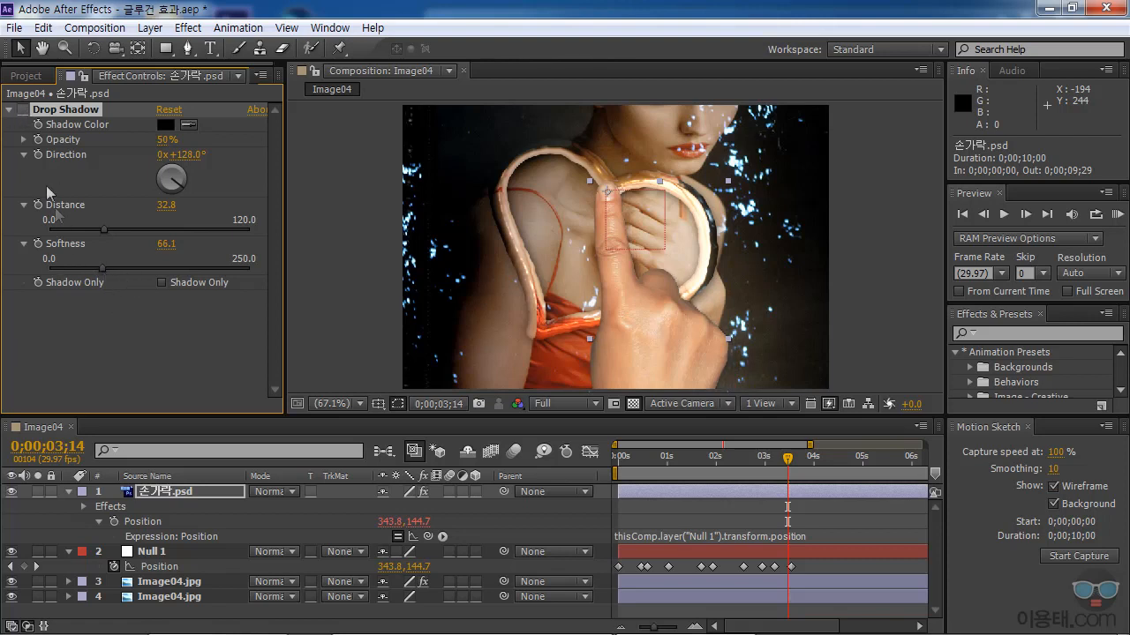
left_click(23, 109)
left_click(8, 110)
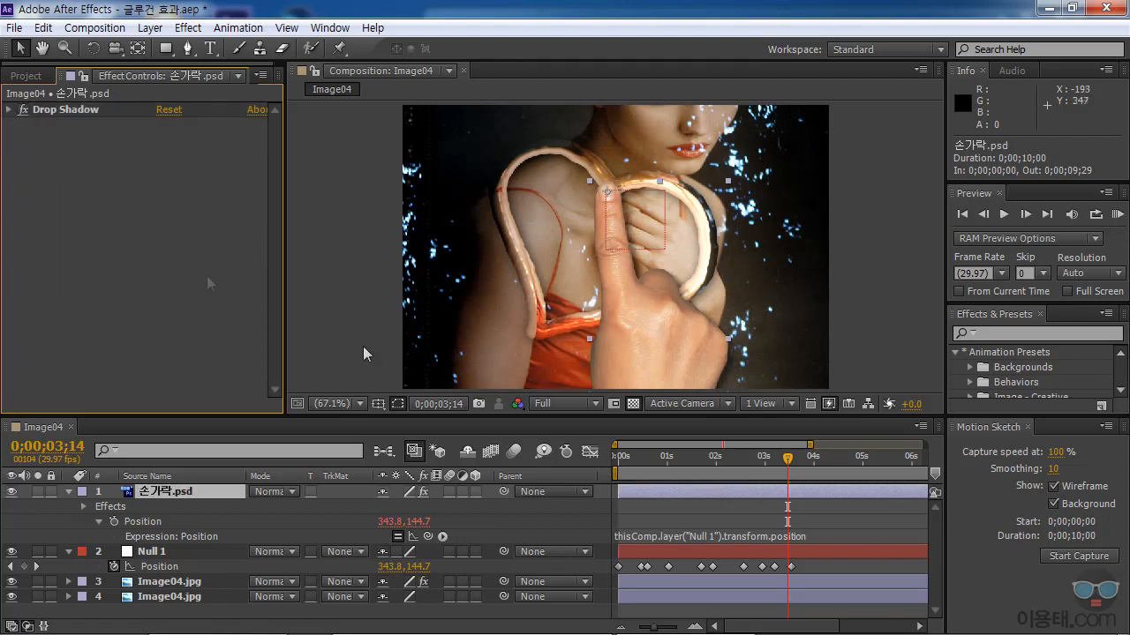
Collapse the finger layer's properties in the timeline, deselect the layer, and move the current time to 0;00;03;08
left_click_drag(786, 462, 764, 468)
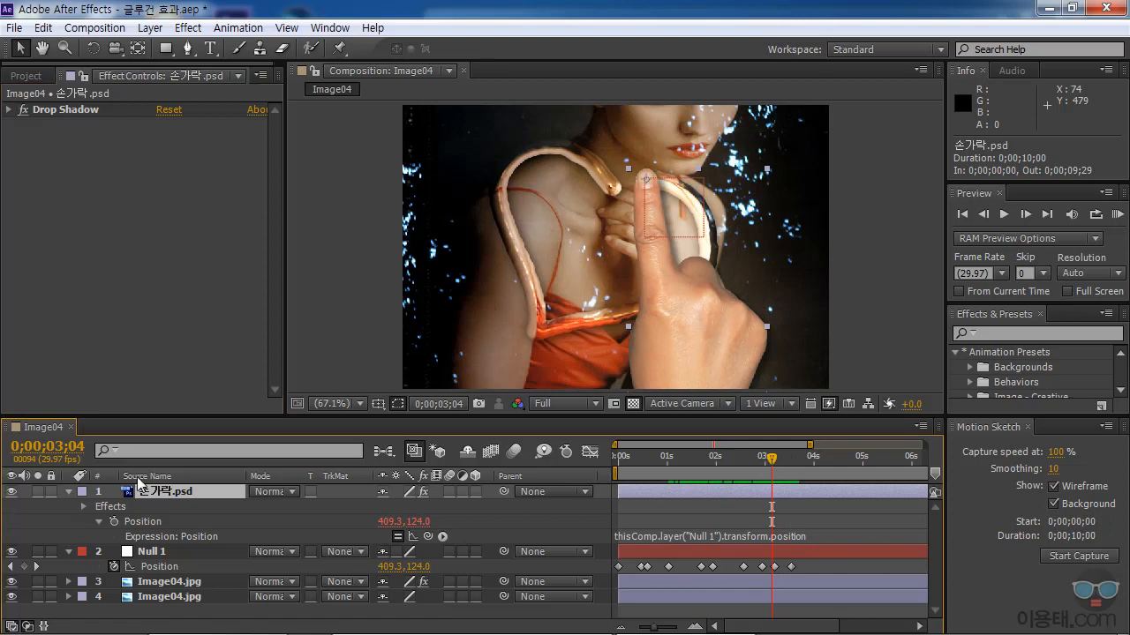
left_click(70, 491)
left_click(224, 600)
mouse_move(777, 468)
left_mouse_down()
mouse_move(665, 466)
mouse_move(779, 466)
left_mouse_up()
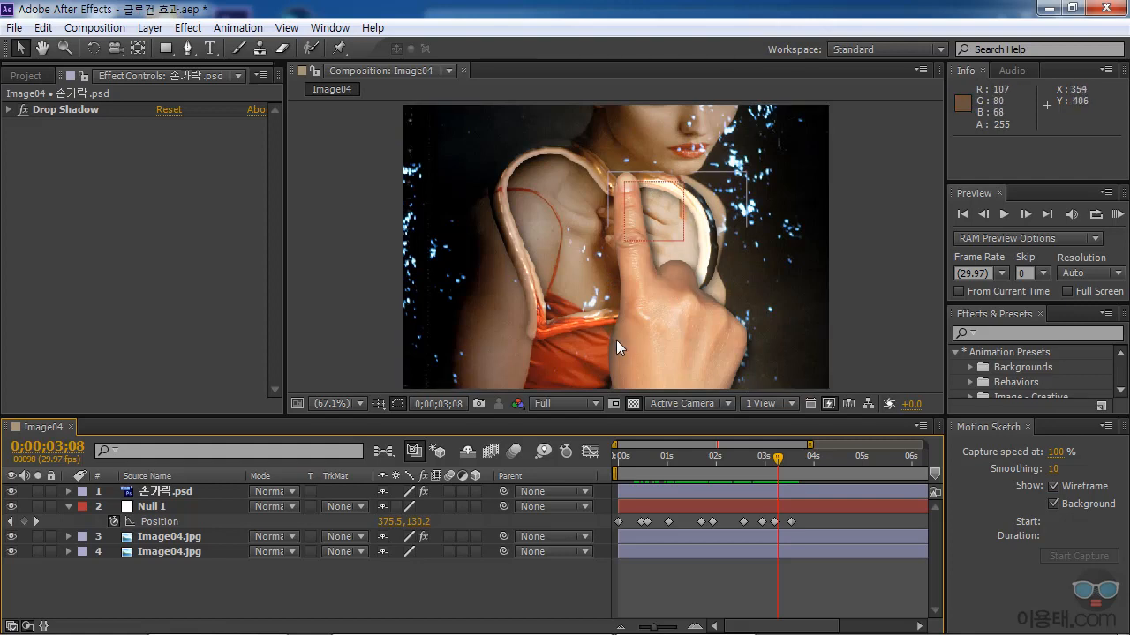
Apply Fast Blur with Blurriness 8.4 to the bottommost Image04.jpg layer, and scrub the animation from near the start to 0;00;03;21
left_click(178, 553)
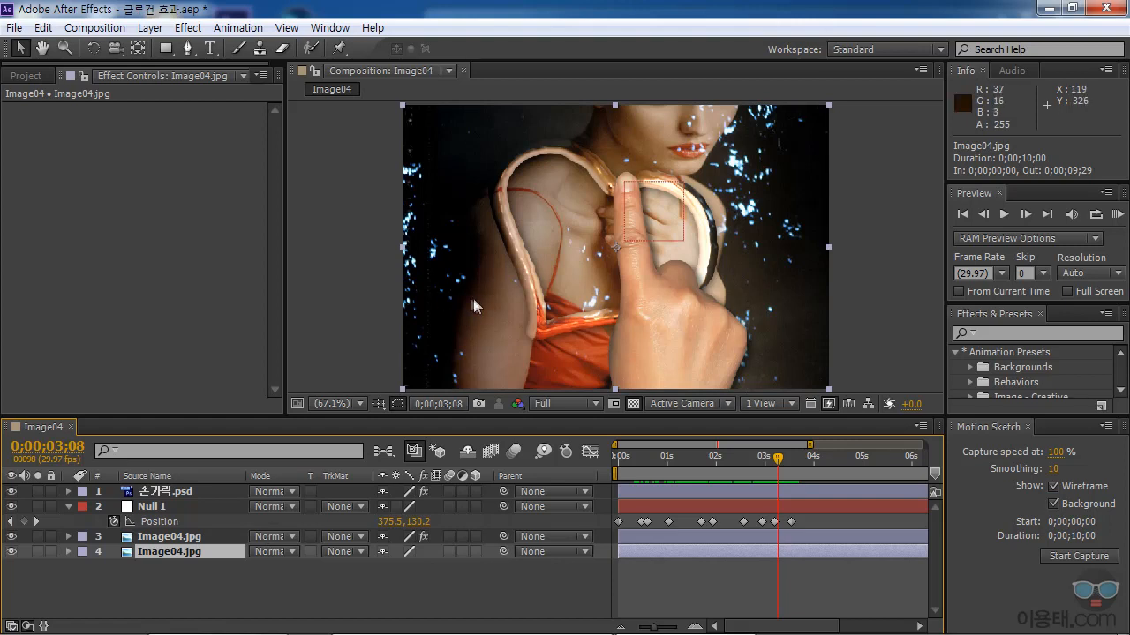
left_click(189, 28)
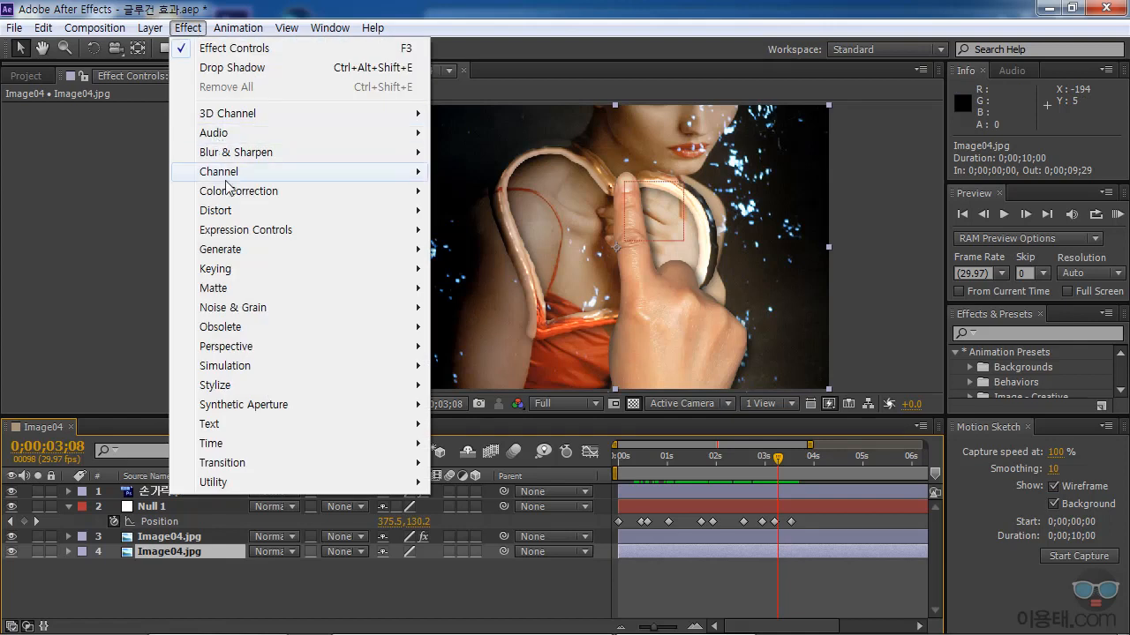
mouse_move(244, 153)
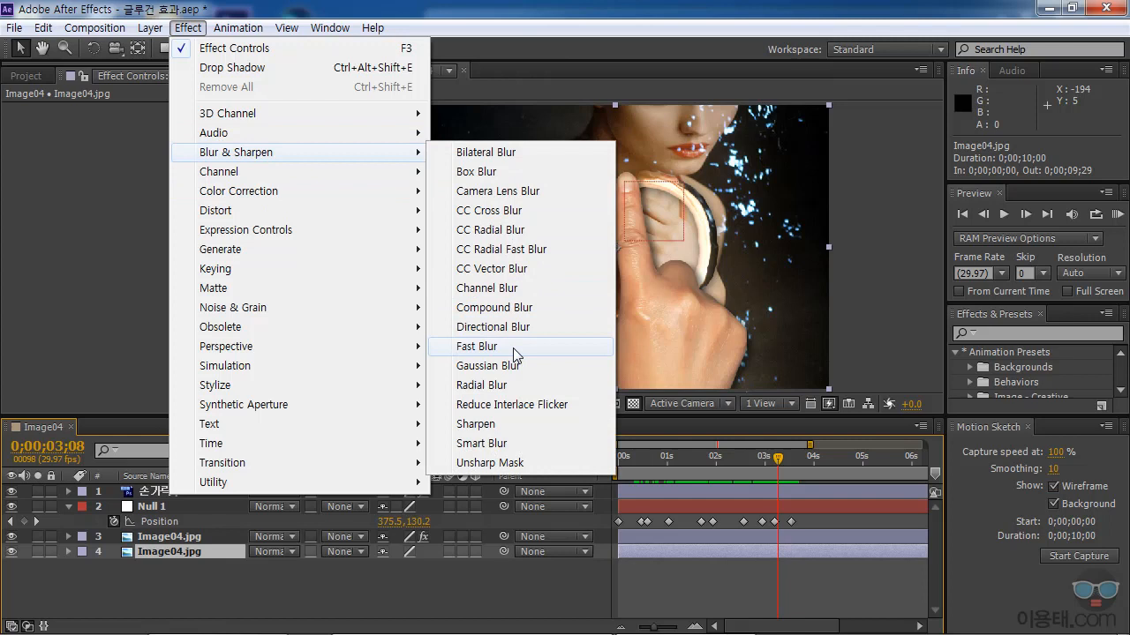
left_click(477, 347)
left_click(24, 125)
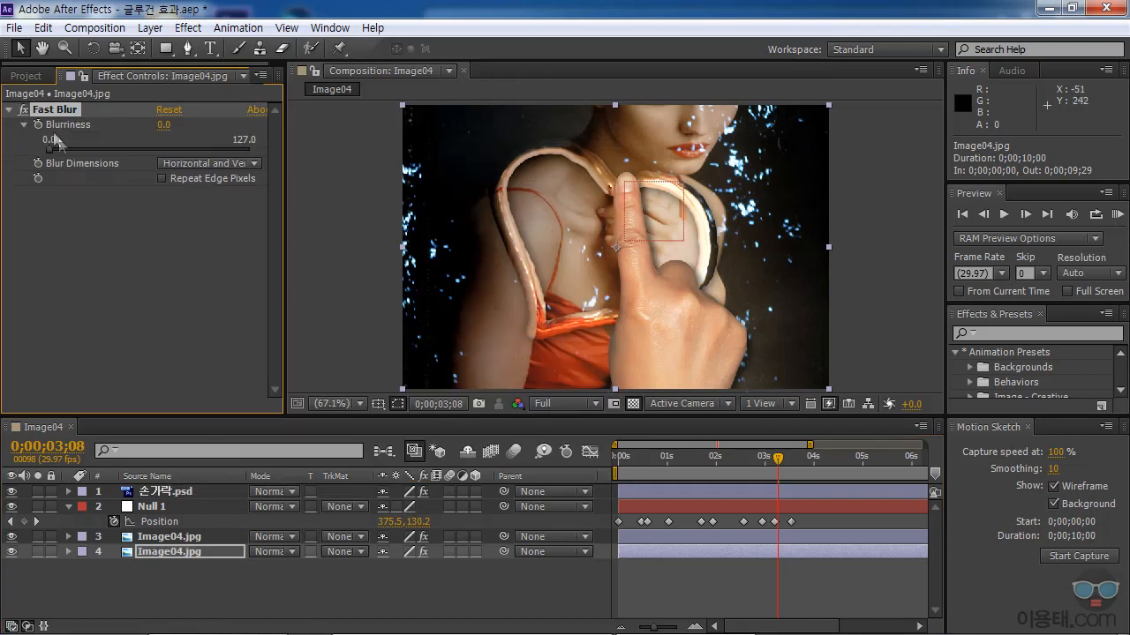
left_click_drag(49, 149, 61, 149)
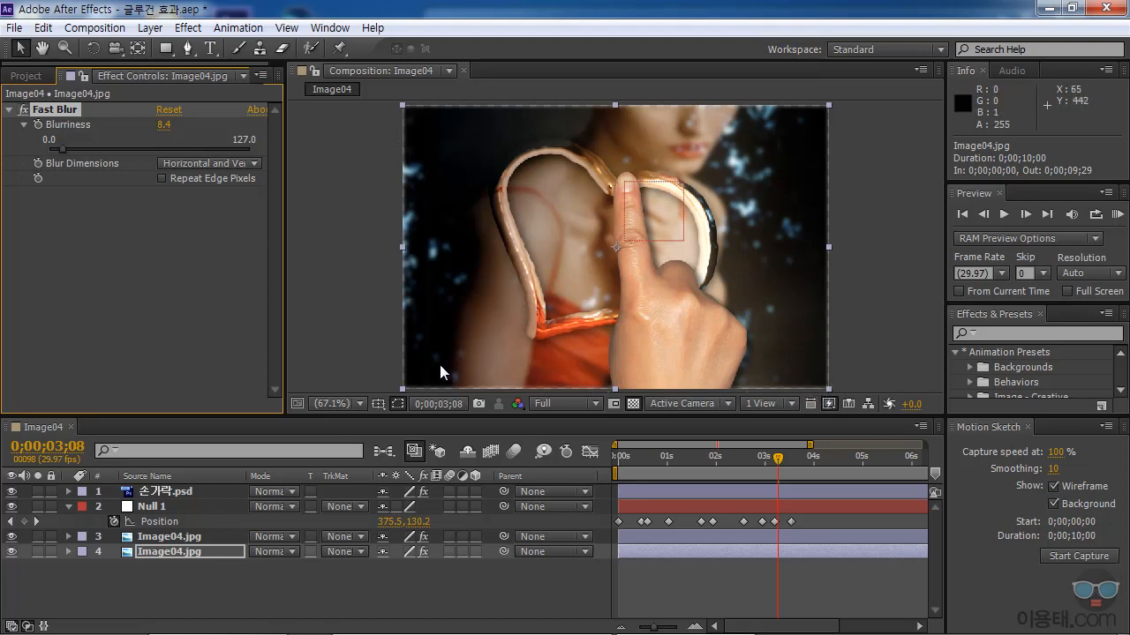
left_click(9, 110)
left_click(136, 207)
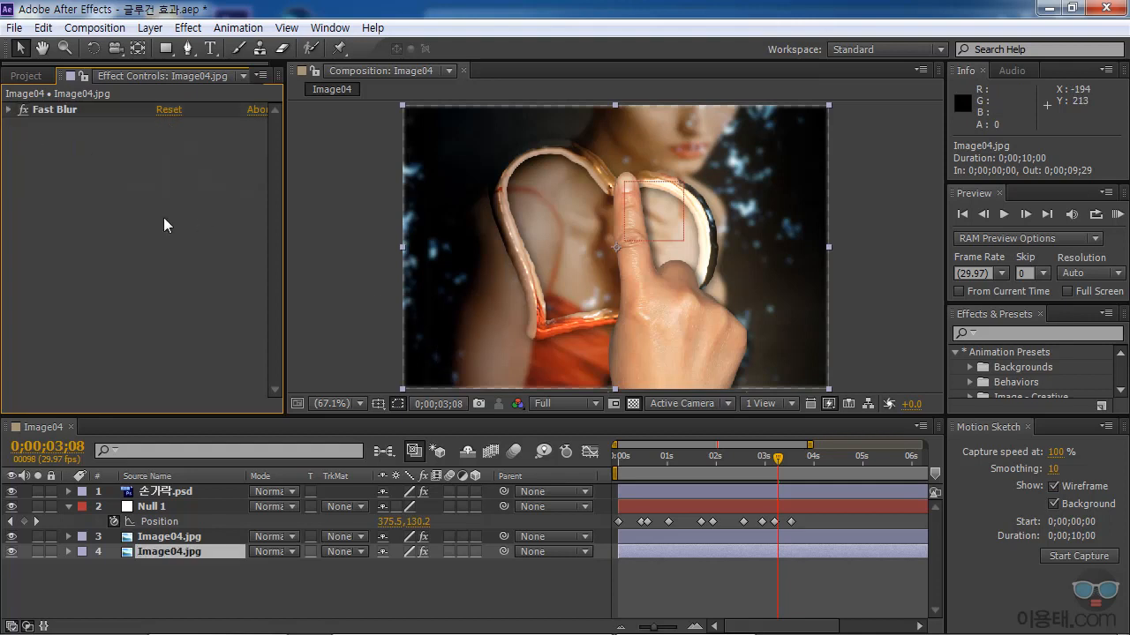
left_click_drag(778, 458, 624, 459)
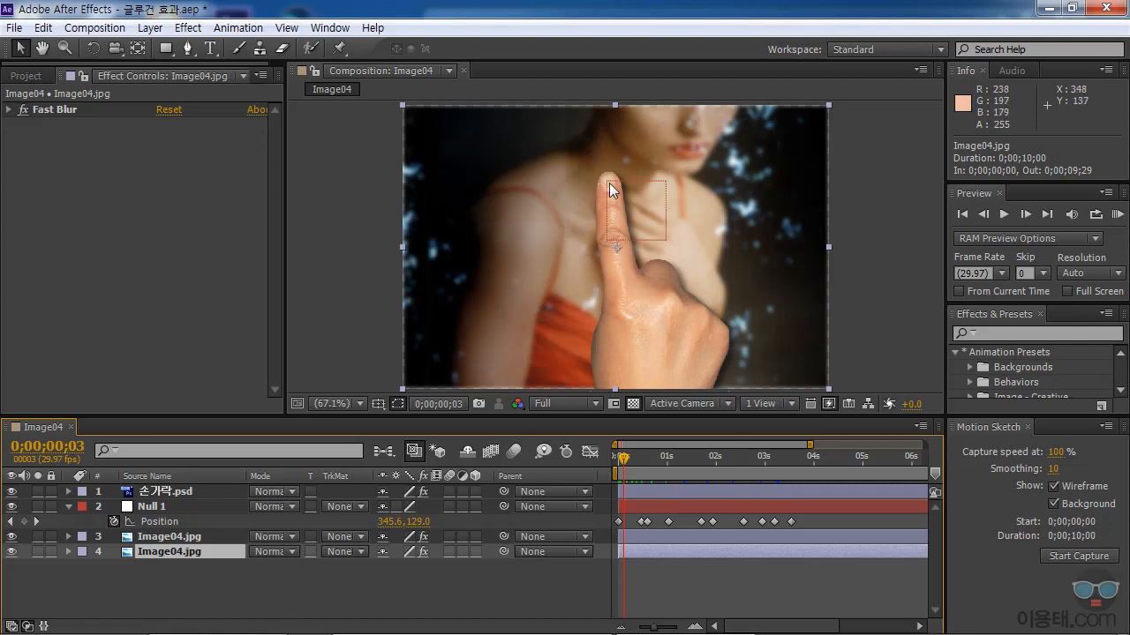
left_click_drag(626, 460, 798, 477)
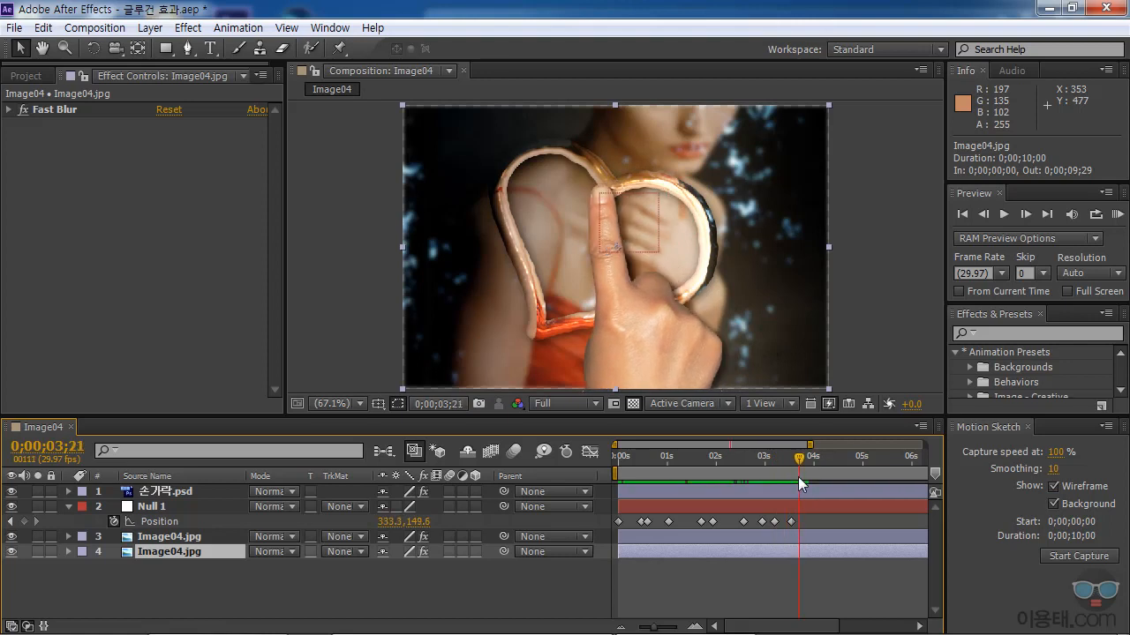